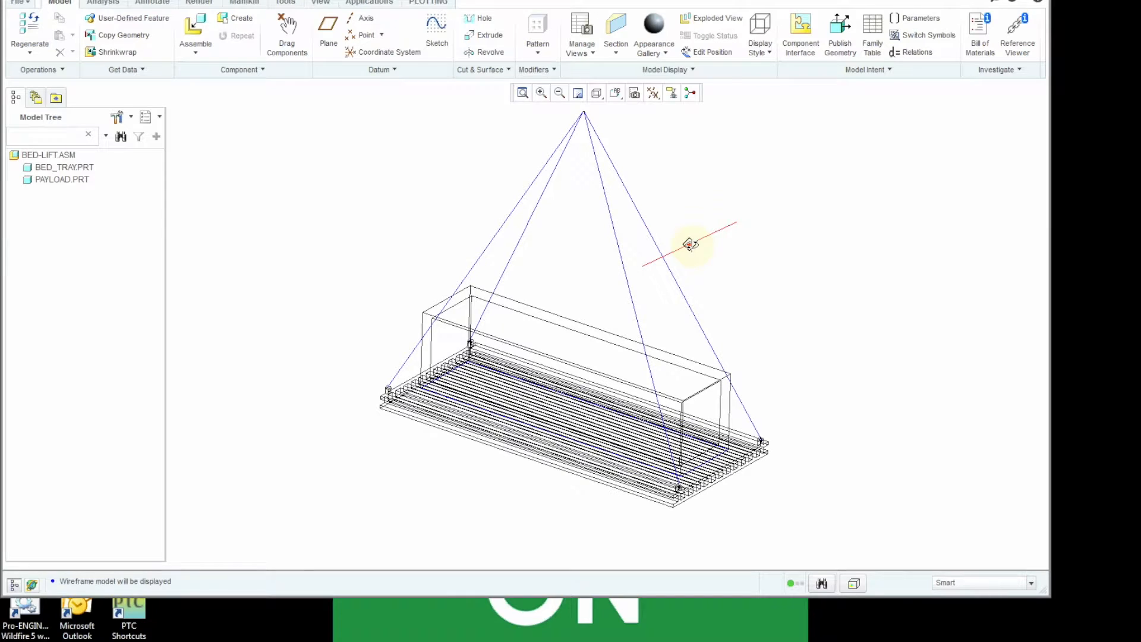
- Display the bed-lift assembly in Shading style and include features in the model tree
left_click(597, 92)
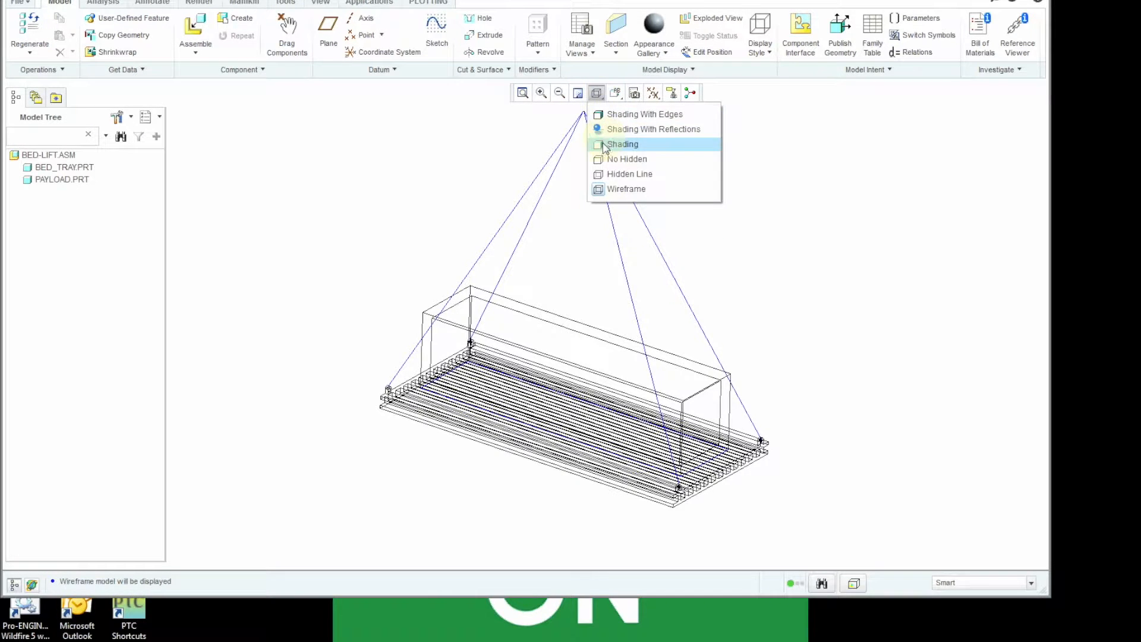
left_click(603, 144)
left_click(117, 118)
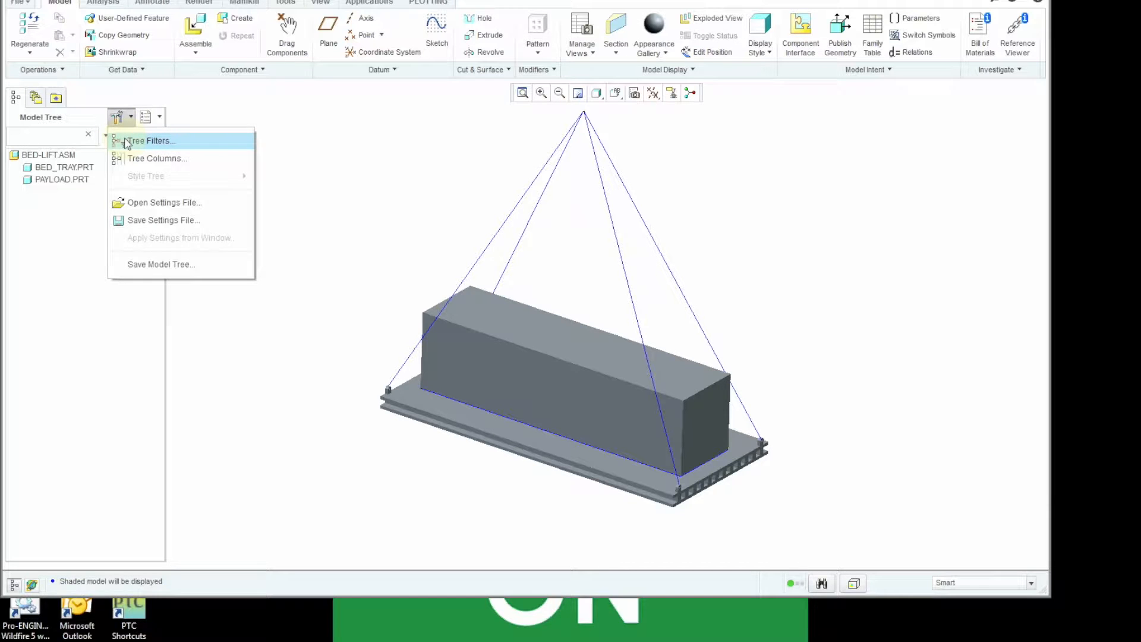
left_click(126, 141)
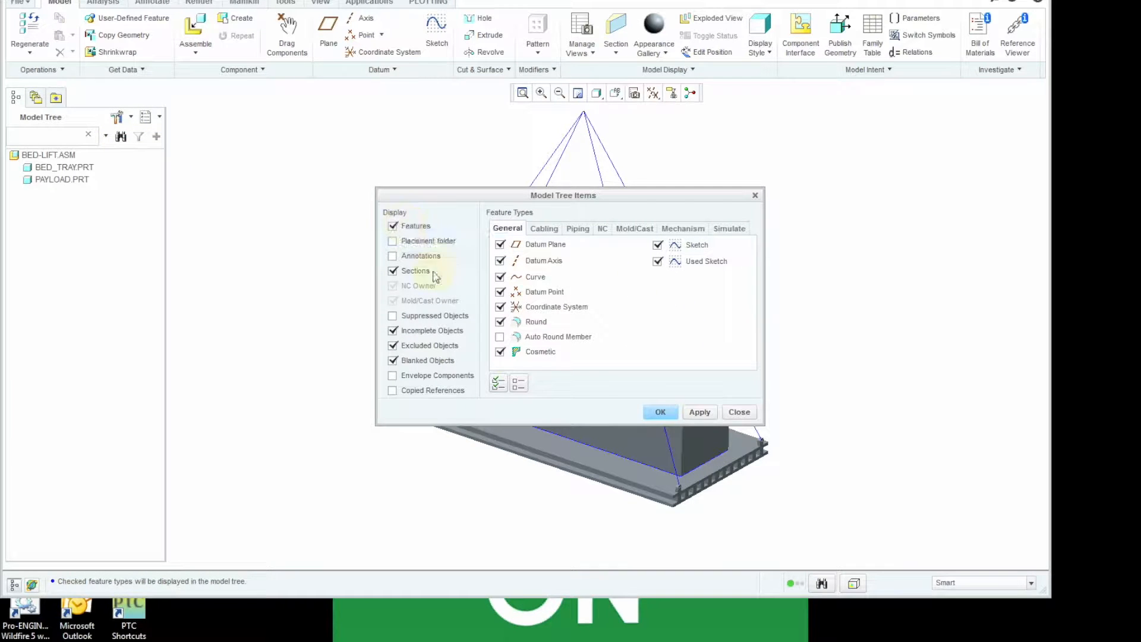
left_click(660, 412)
- Add the mass property parameters MP_DENSITY and PRO_MP_MASS as model tree columns and apply them
left_click(117, 119)
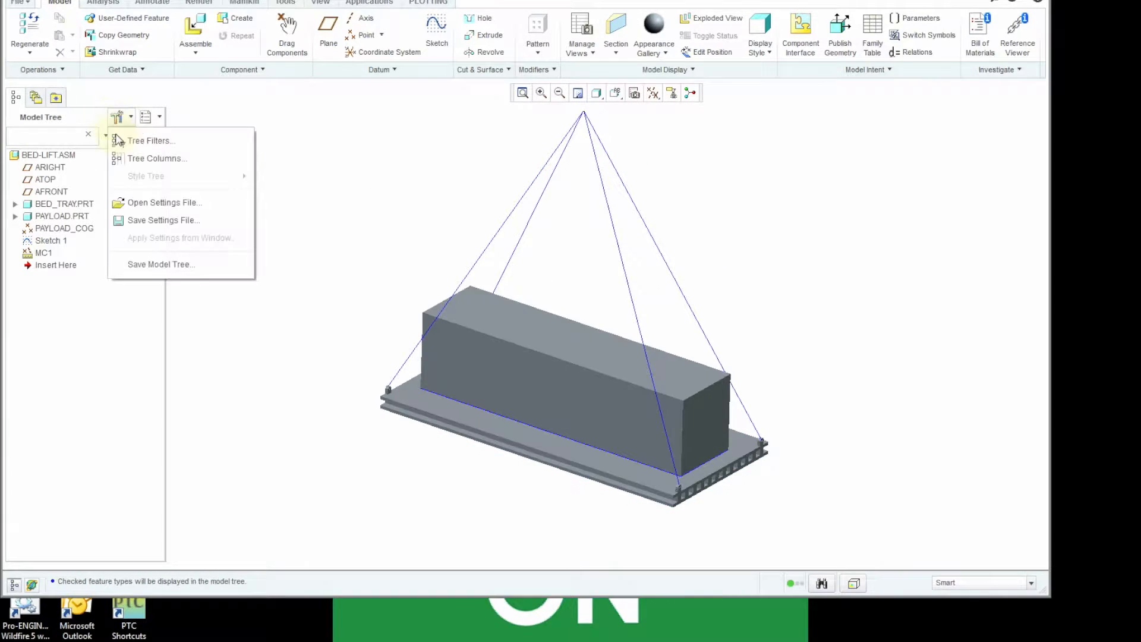
left_click(132, 160)
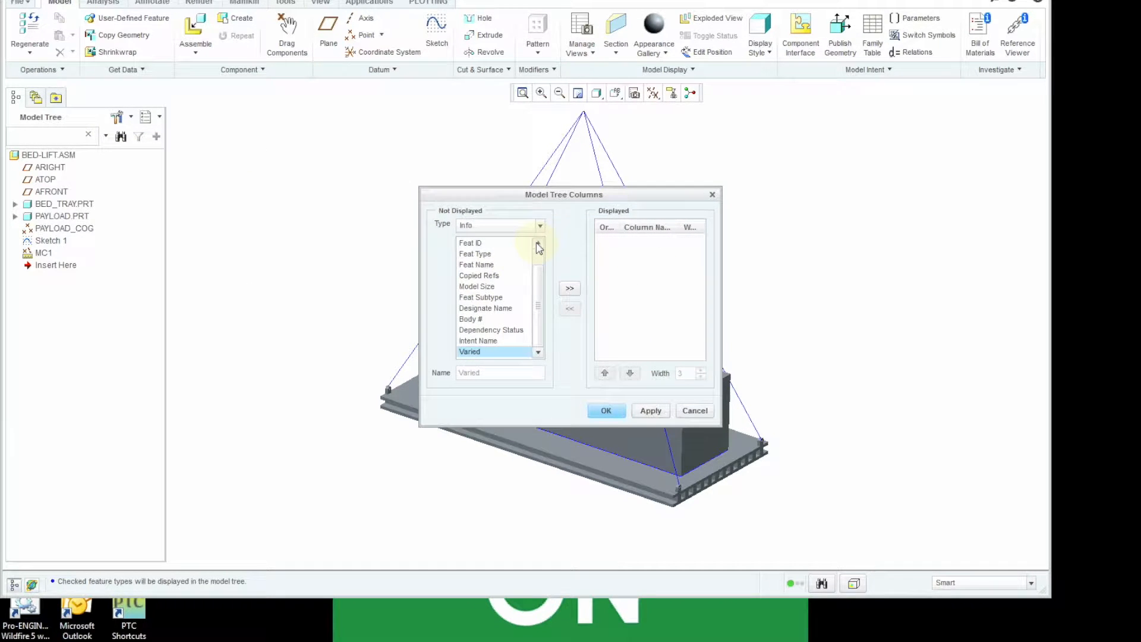
left_click(540, 225)
scroll(496, 274, "down", 3)
left_click(497, 272)
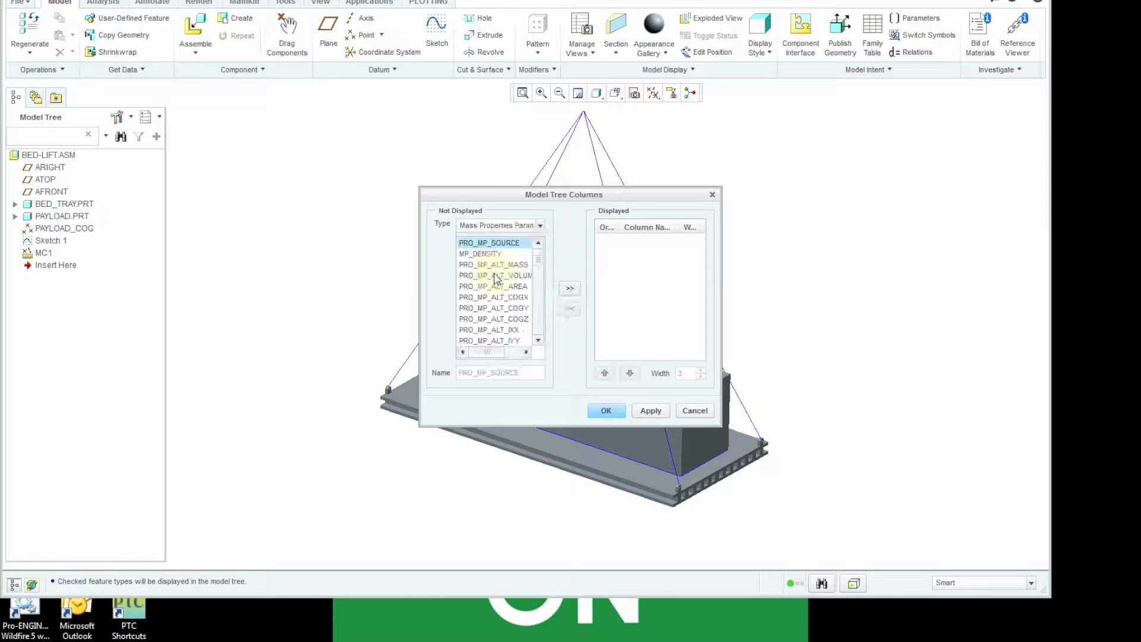
double_click(494, 254)
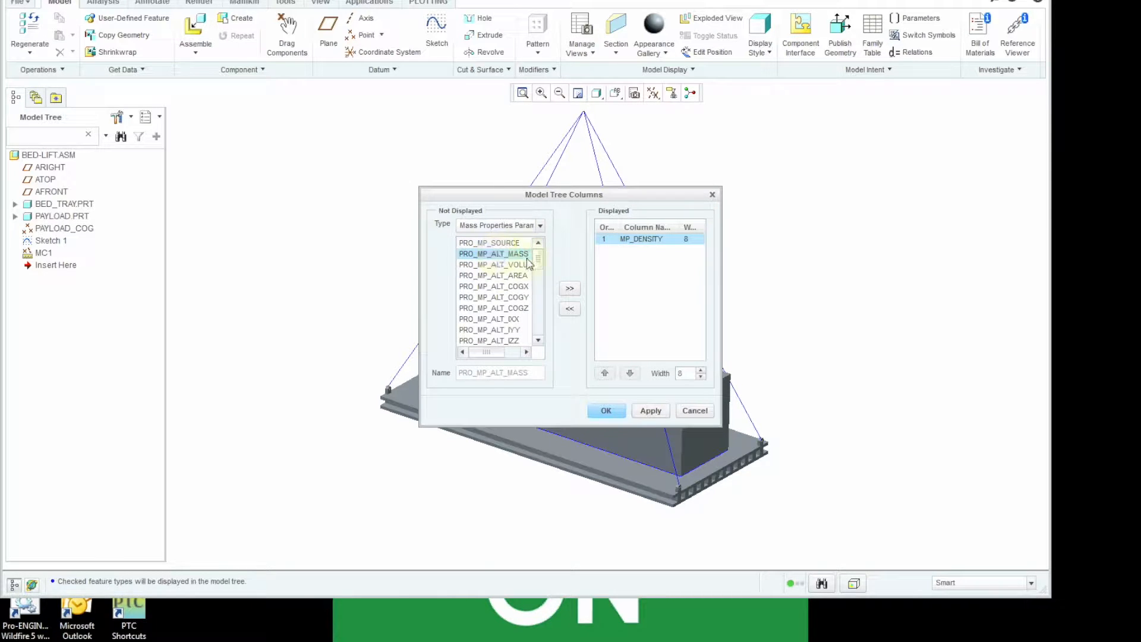
scroll(536, 279, "down", 3)
scroll(535, 280, "down", 2)
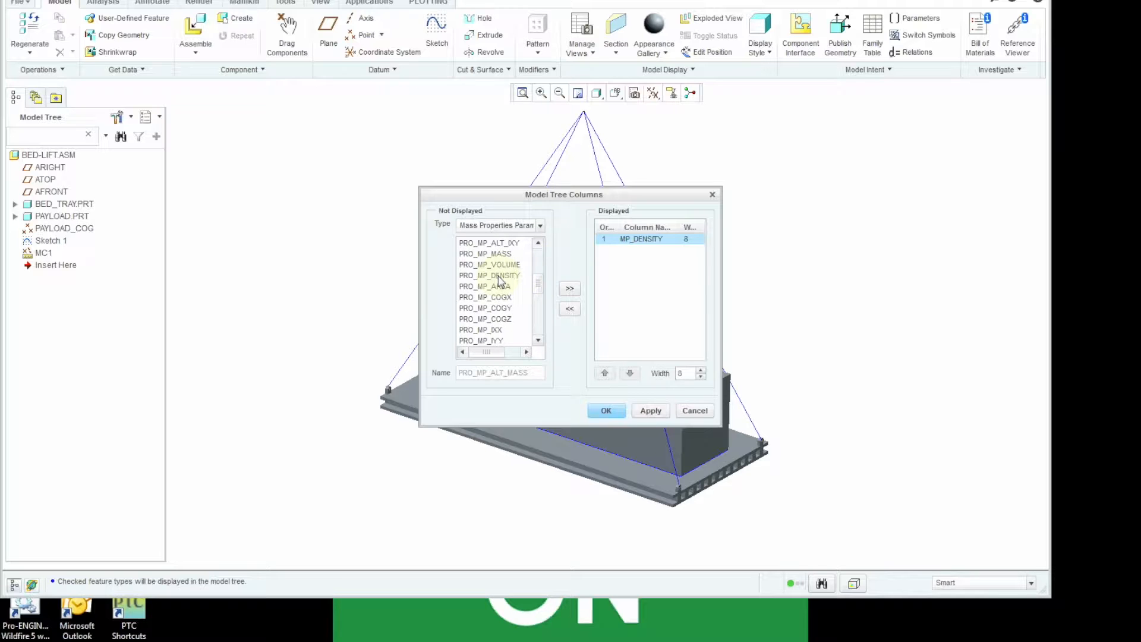
double_click(501, 253)
left_click(606, 412)
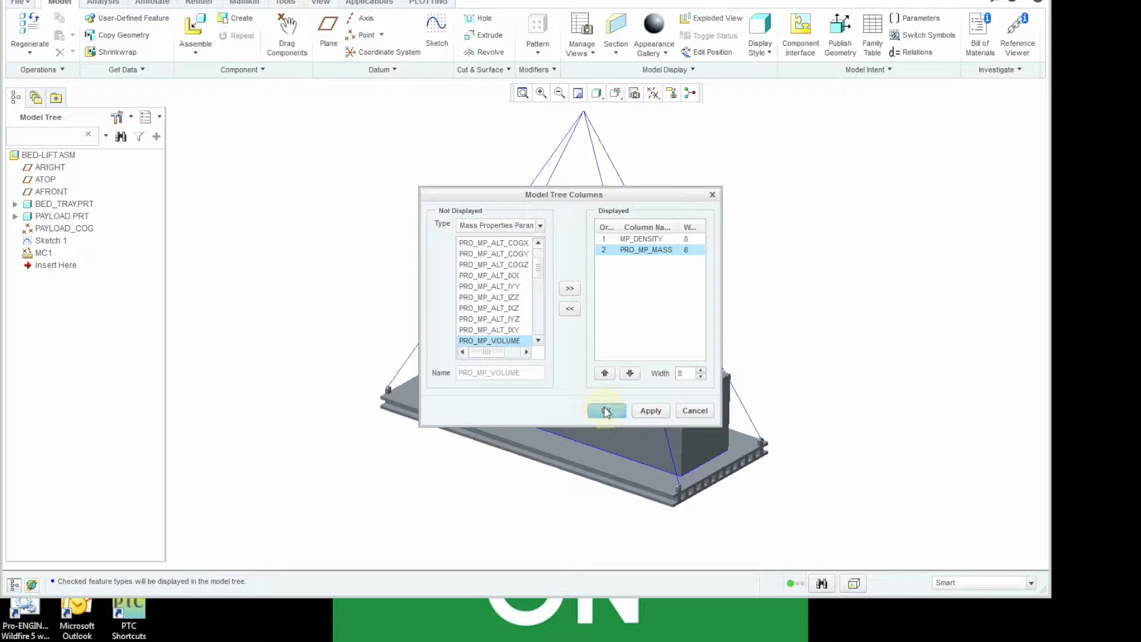
left_click(649, 410)
- Add the model parameters TRAY, PAYLOAD_2 and SLING as model tree columns and widen the tree to show the columns
left_click(541, 227)
left_click_drag(542, 278, 542, 253)
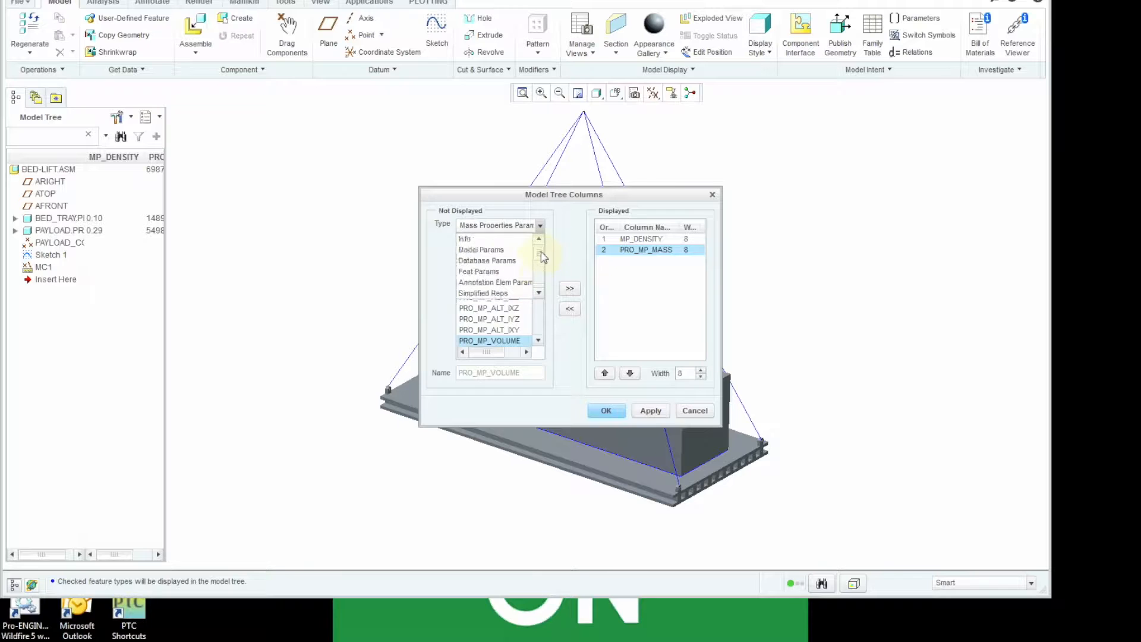
left_click(494, 249)
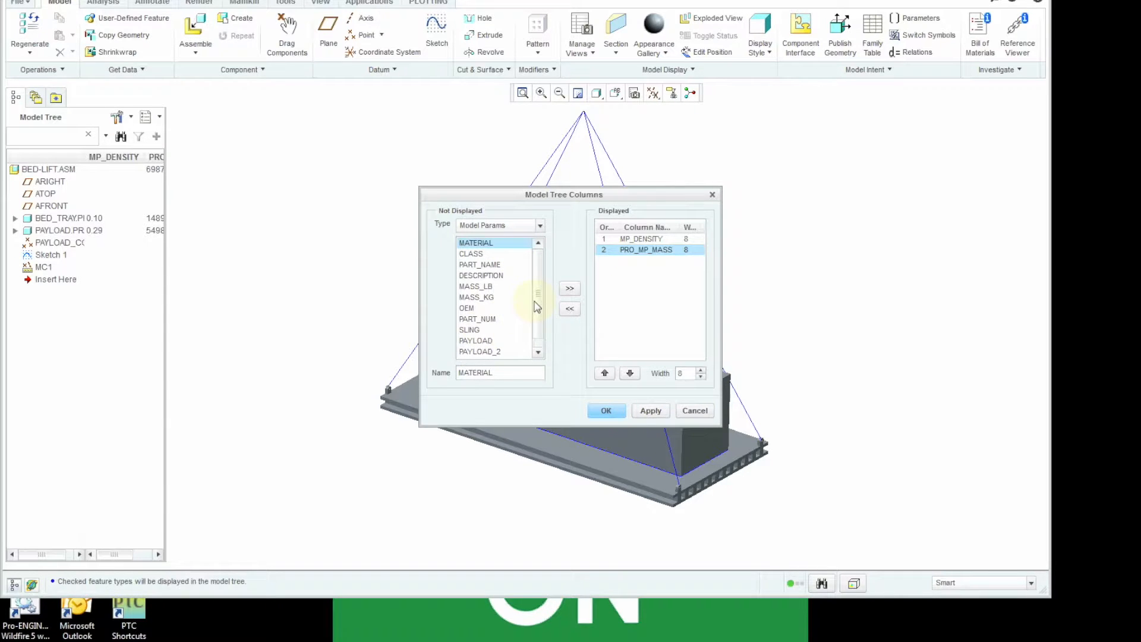
left_click_drag(536, 302, 536, 328)
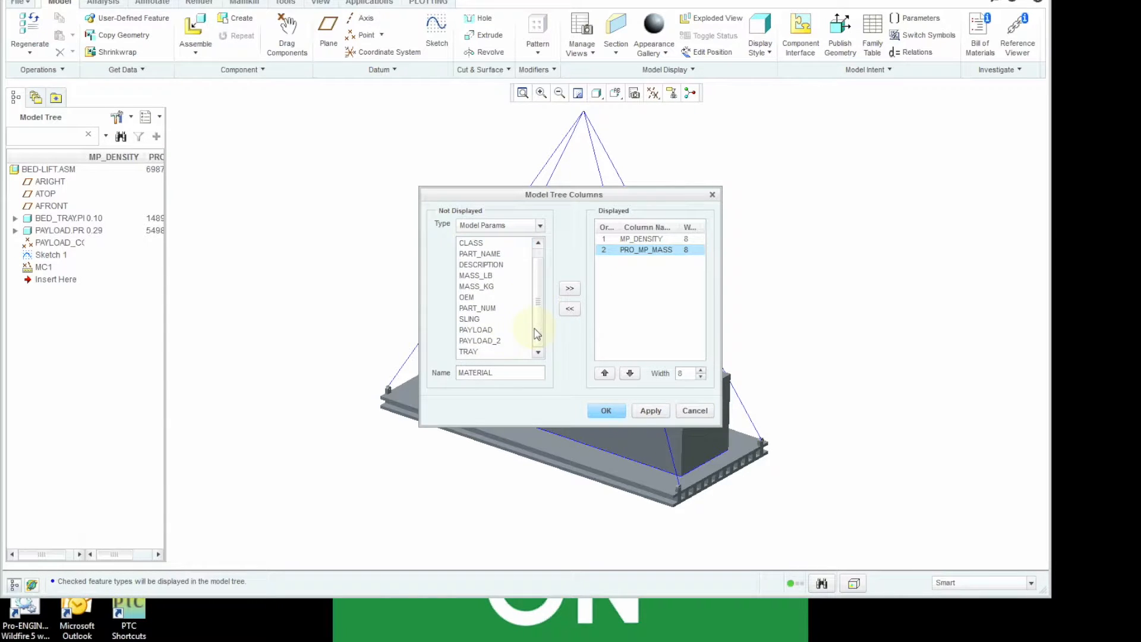
left_click(476, 353)
double_click(479, 353)
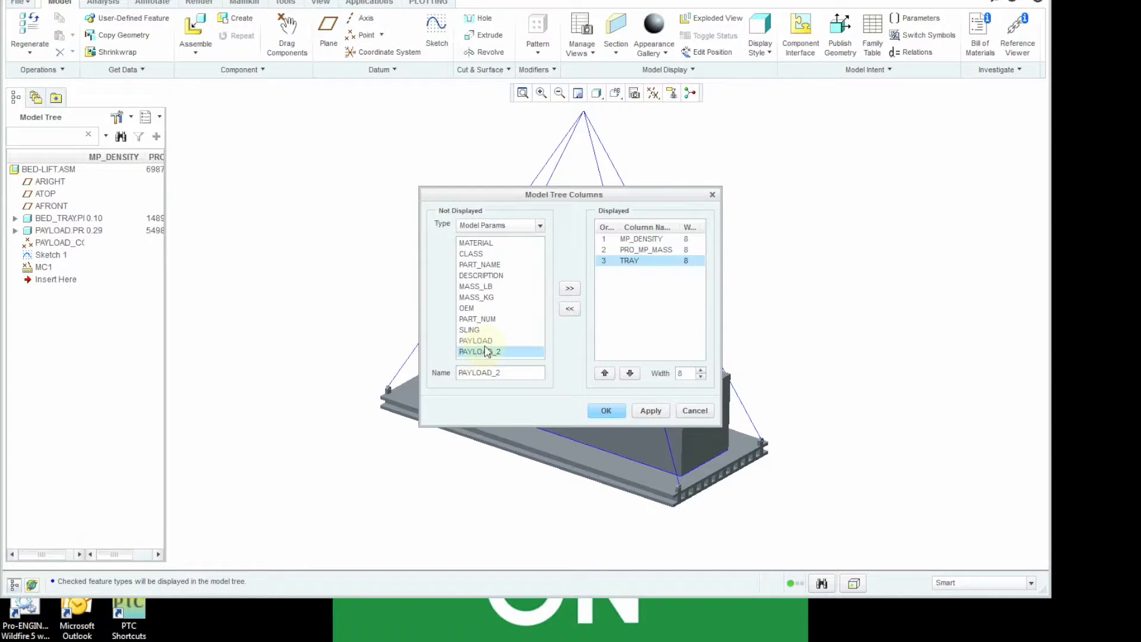
double_click(487, 351)
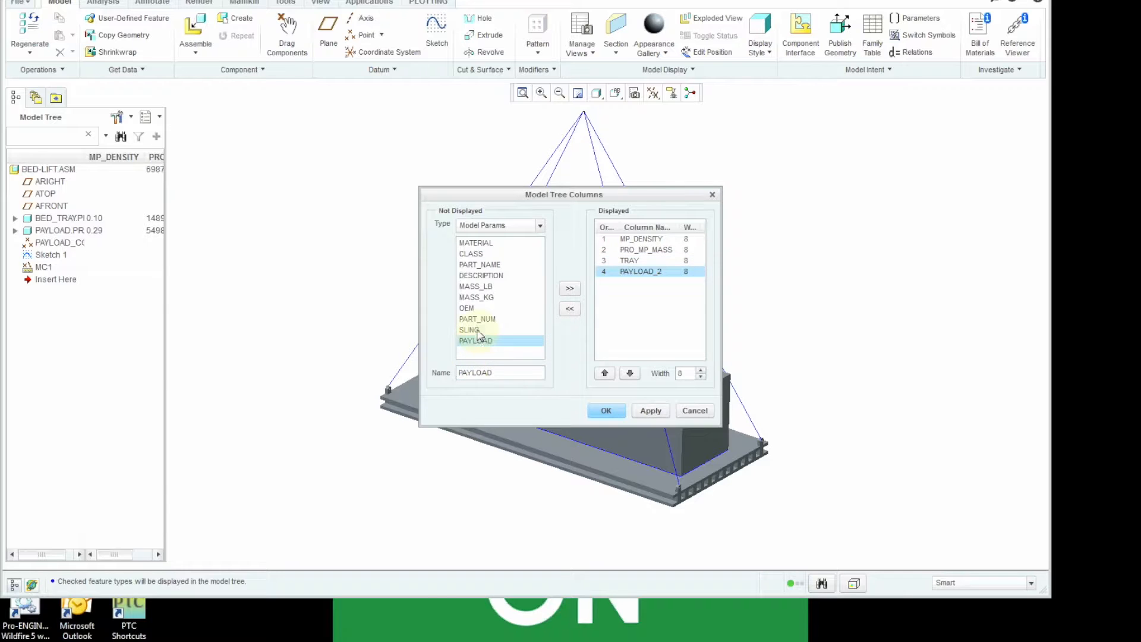
double_click(479, 331)
left_click(607, 410)
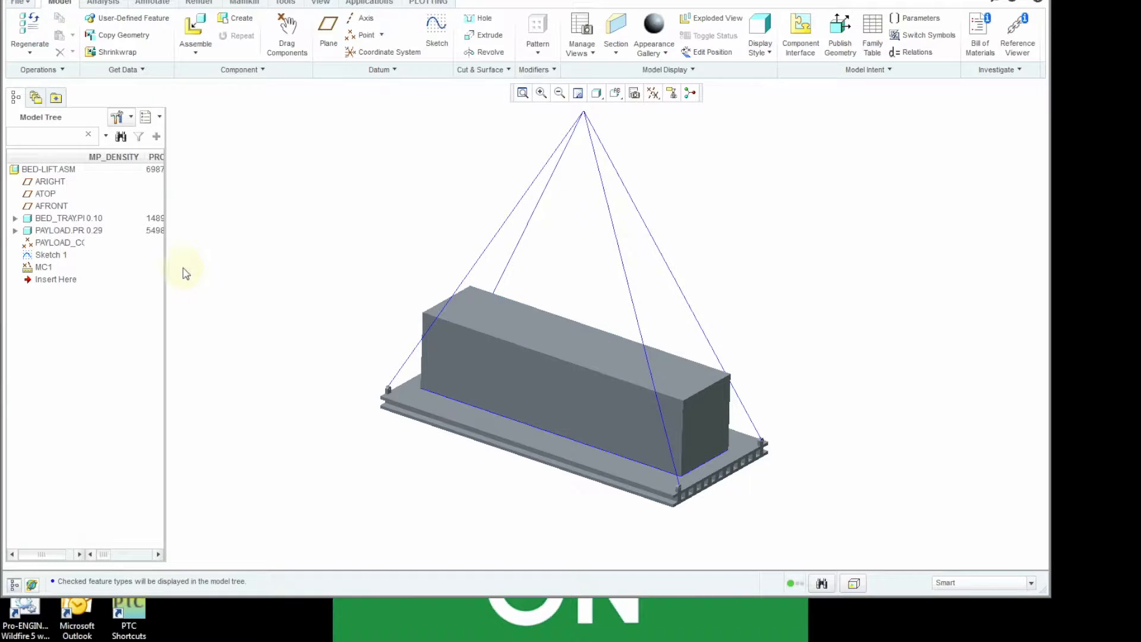
left_click_drag(166, 269, 321, 276)
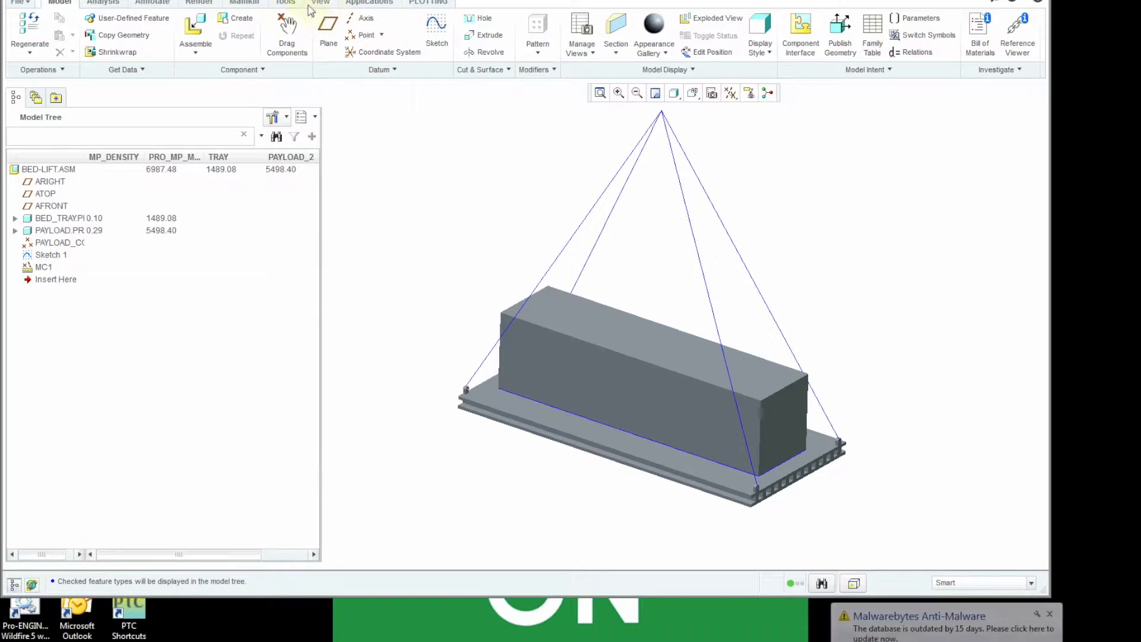
- Review the assembly's Post Regeneration relations that define the TRAY, PAYLOAD_2 and SLING parameters
left_click(286, 3)
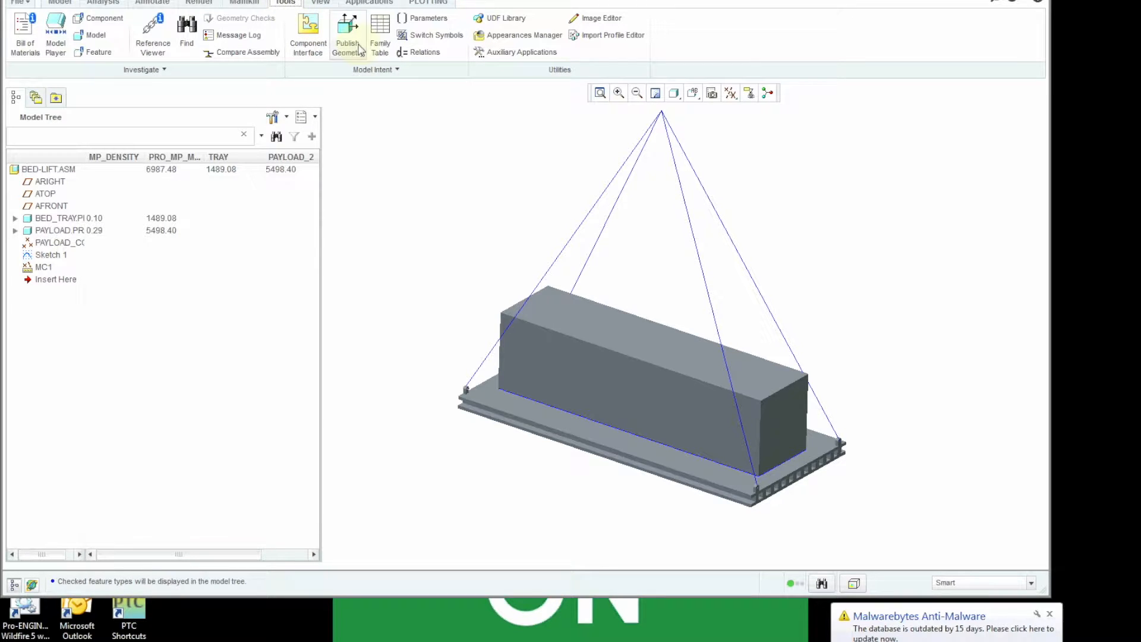
left_click(417, 57)
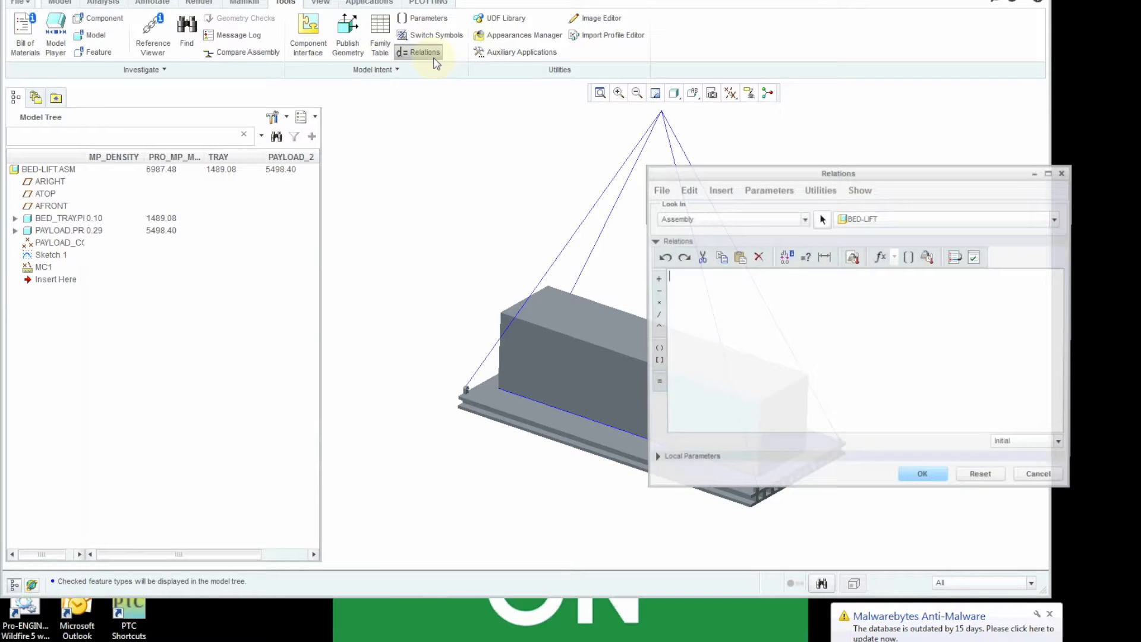
left_click(1017, 446)
left_click(1019, 469)
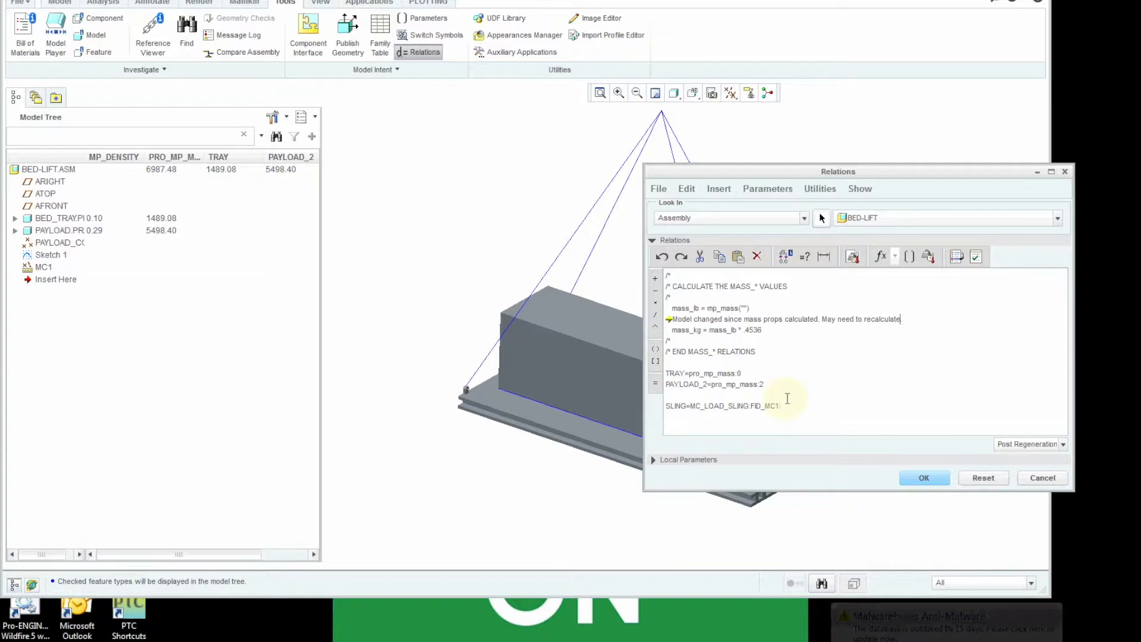
left_click(917, 479)
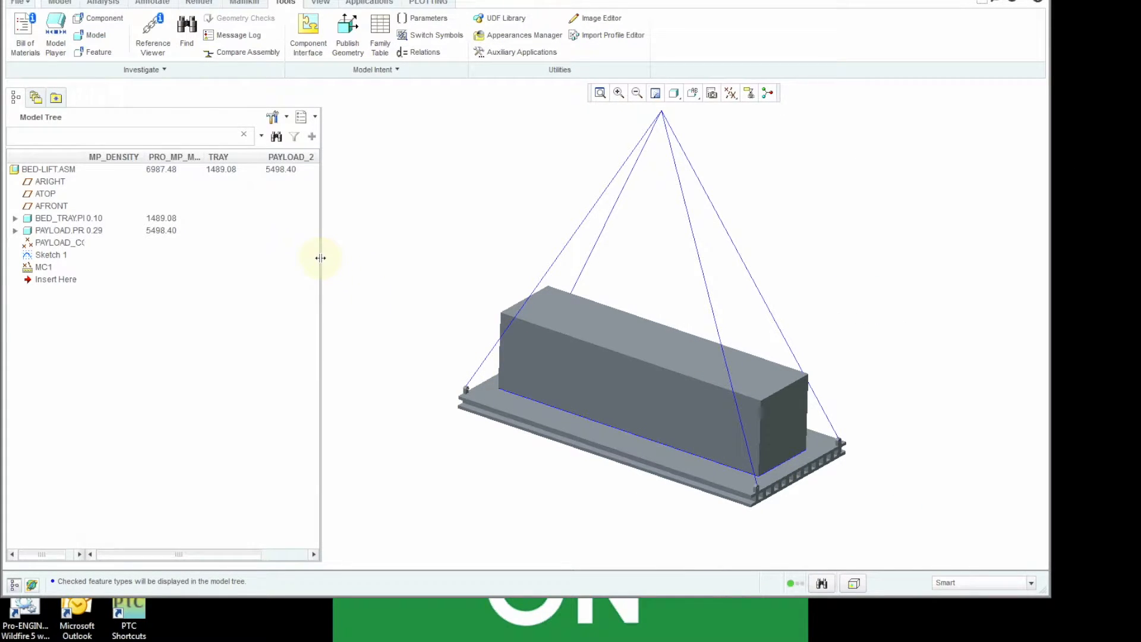
- Widen the model tree to fit the SLING column and enlarge the name column to fit the full component names
left_click_drag(328, 258, 392, 259)
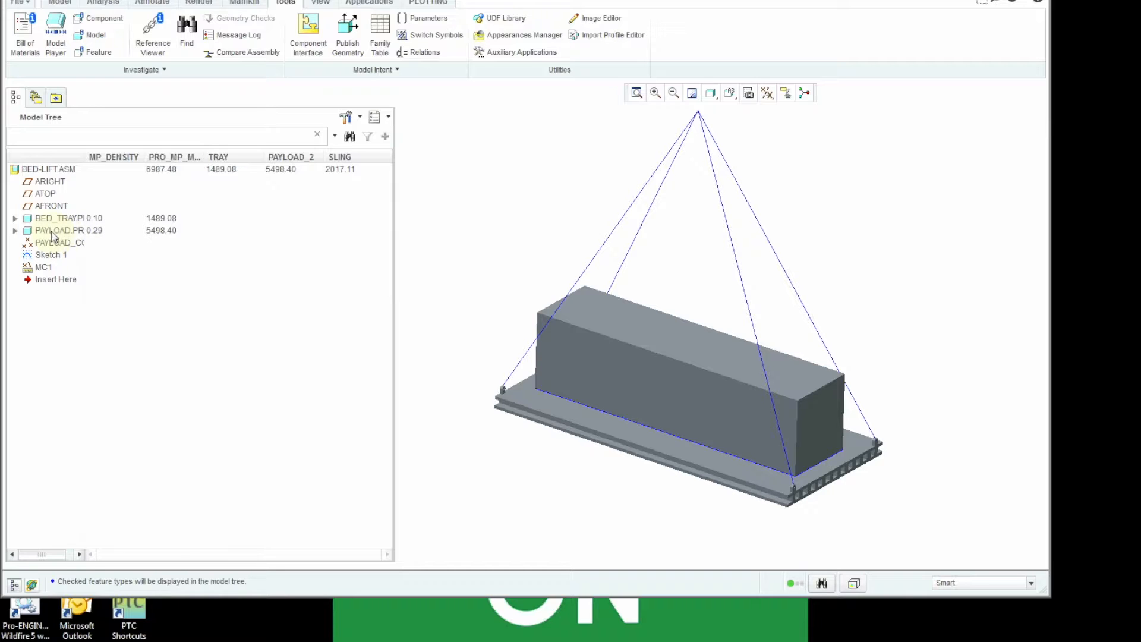
left_click_drag(86, 166, 112, 168)
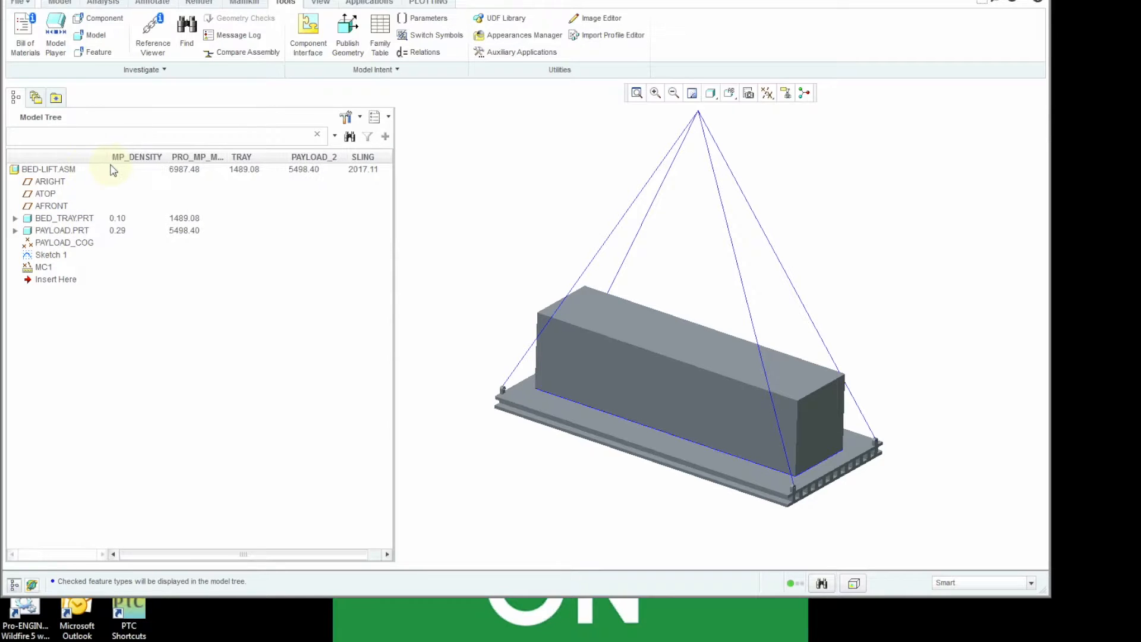
- Activate PAYLOAD.PRT within the assembly
left_click(62, 231)
right_click(62, 234)
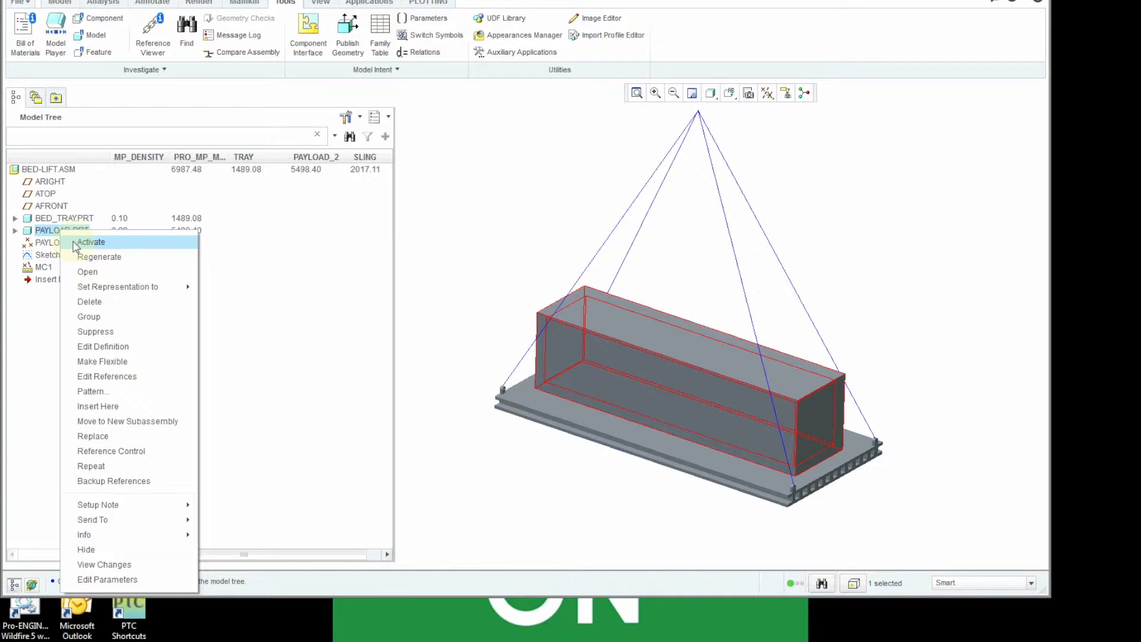
left_click(76, 243)
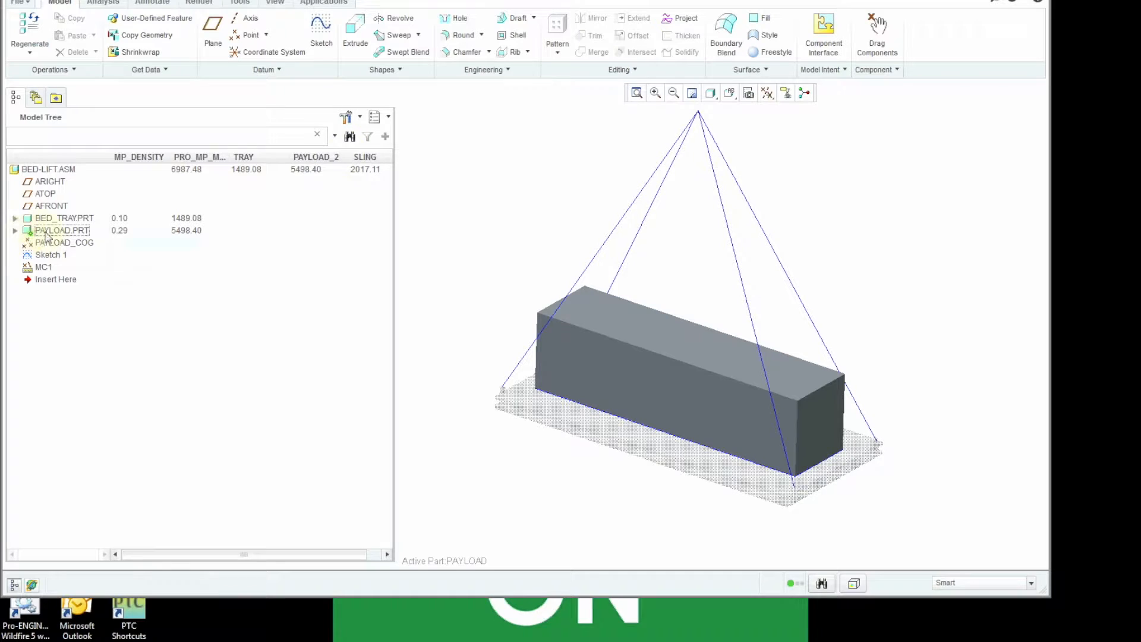
- Set the thickness of the payload's Shell 1 feature to 3
left_click(15, 230)
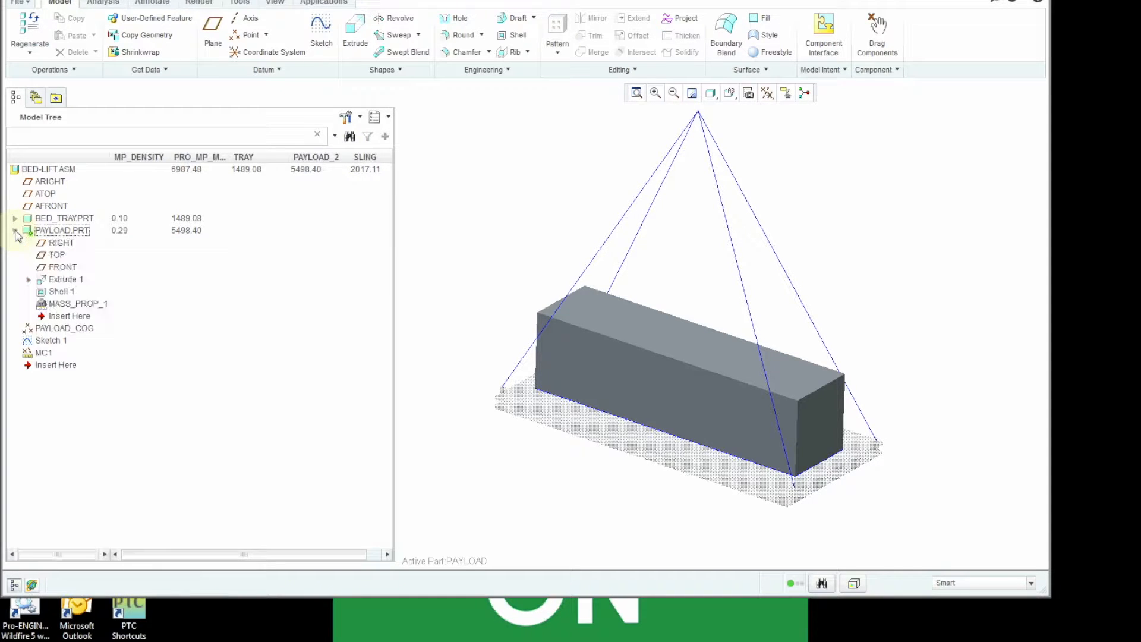
left_click(54, 281)
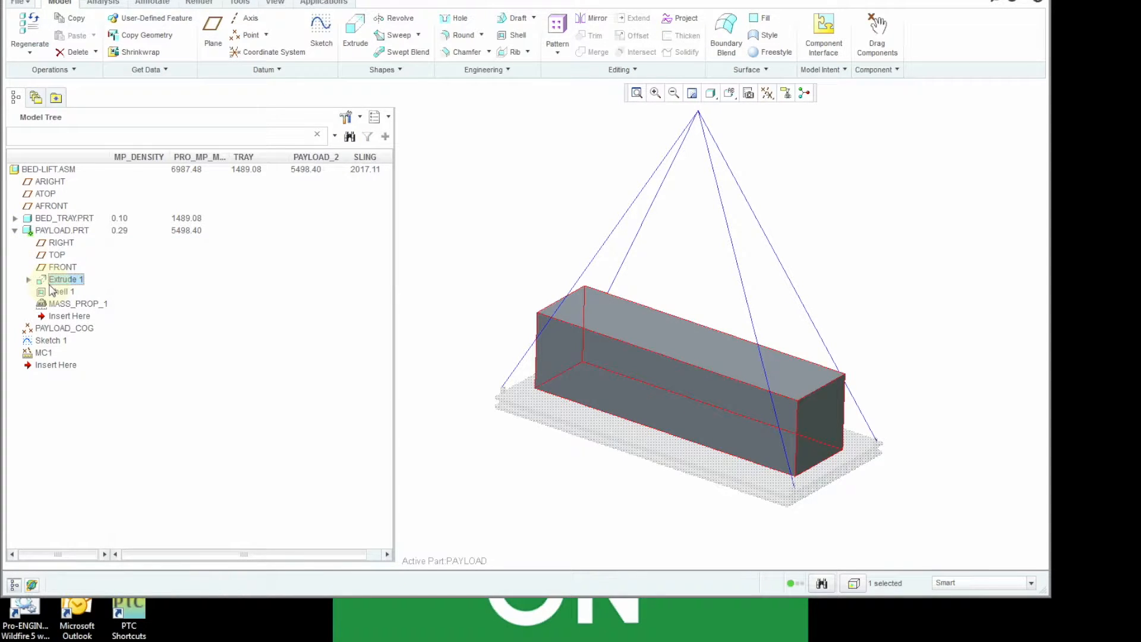
left_click(52, 291)
right_click(51, 290)
left_click(73, 359)
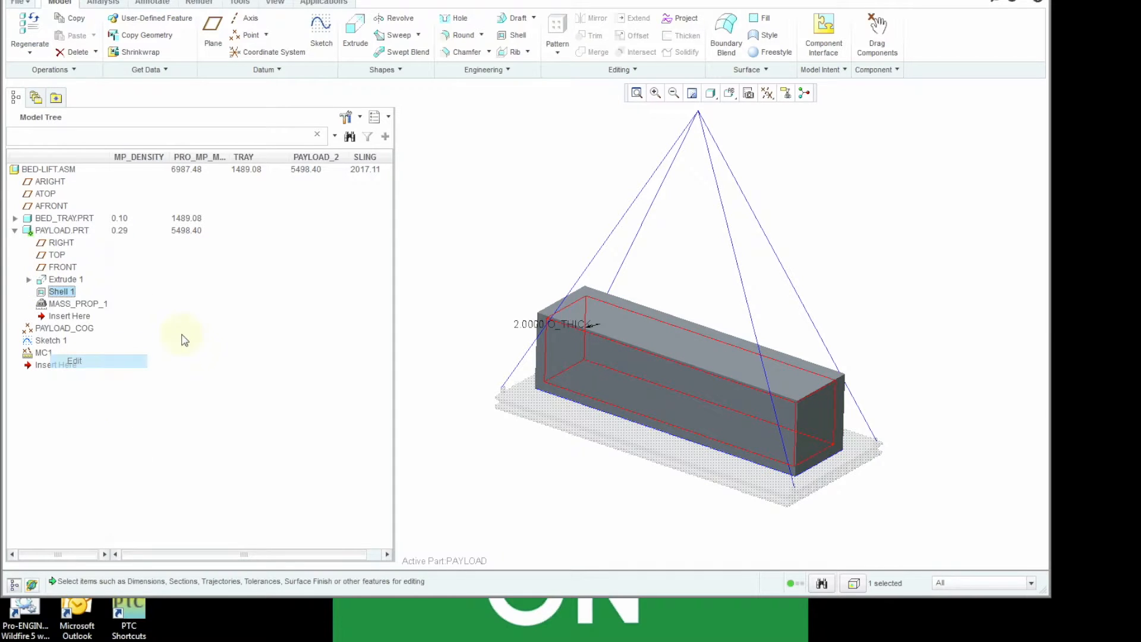
double_click(531, 324)
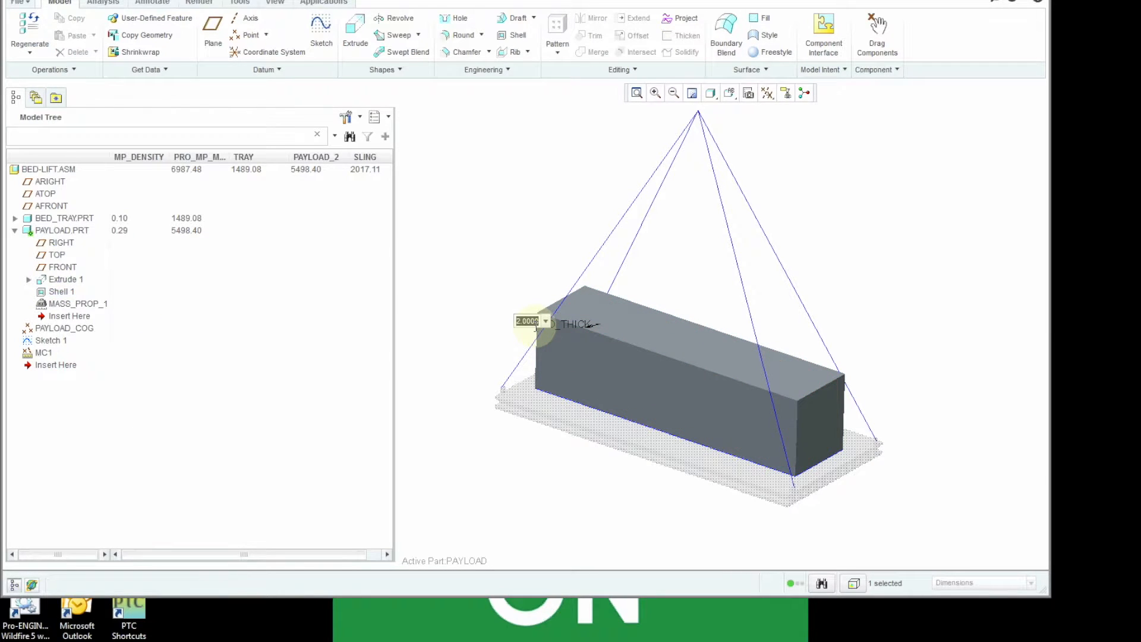
type("3")
key("Return")
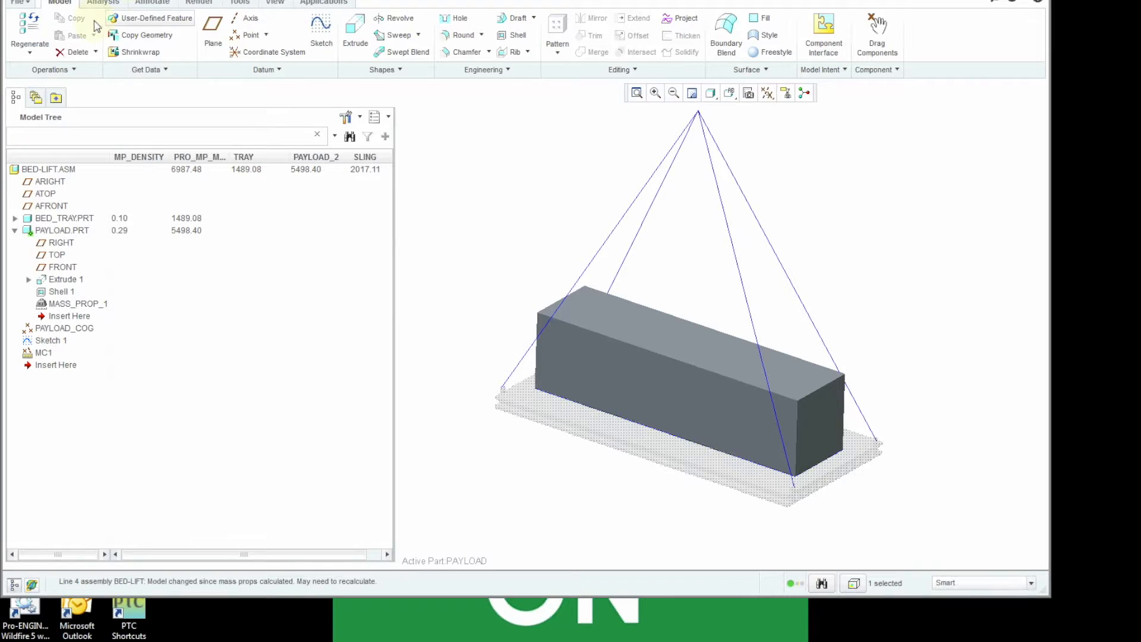
- Reactivate the top-level BED-LIFT assembly and regenerate it
right_click(37, 171)
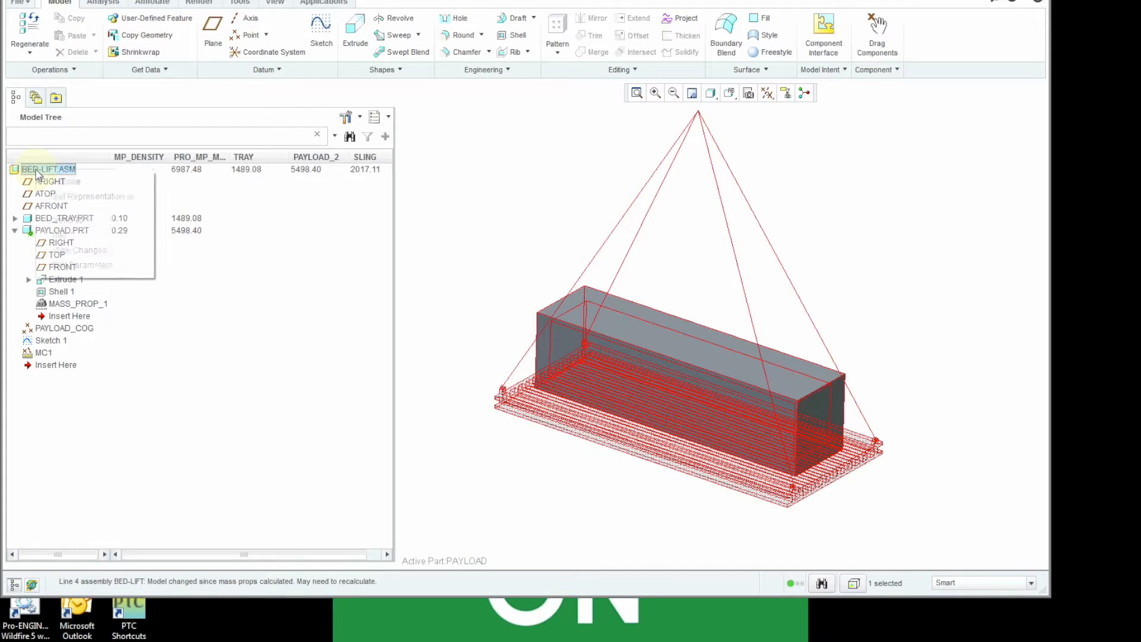
left_click(59, 179)
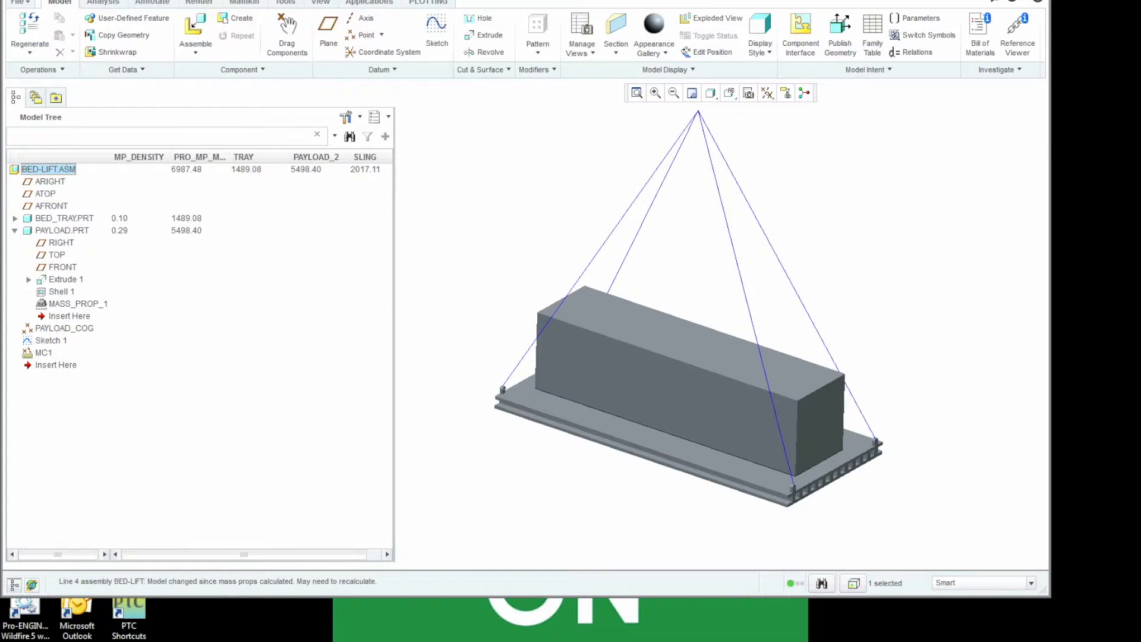
left_click(98, 1)
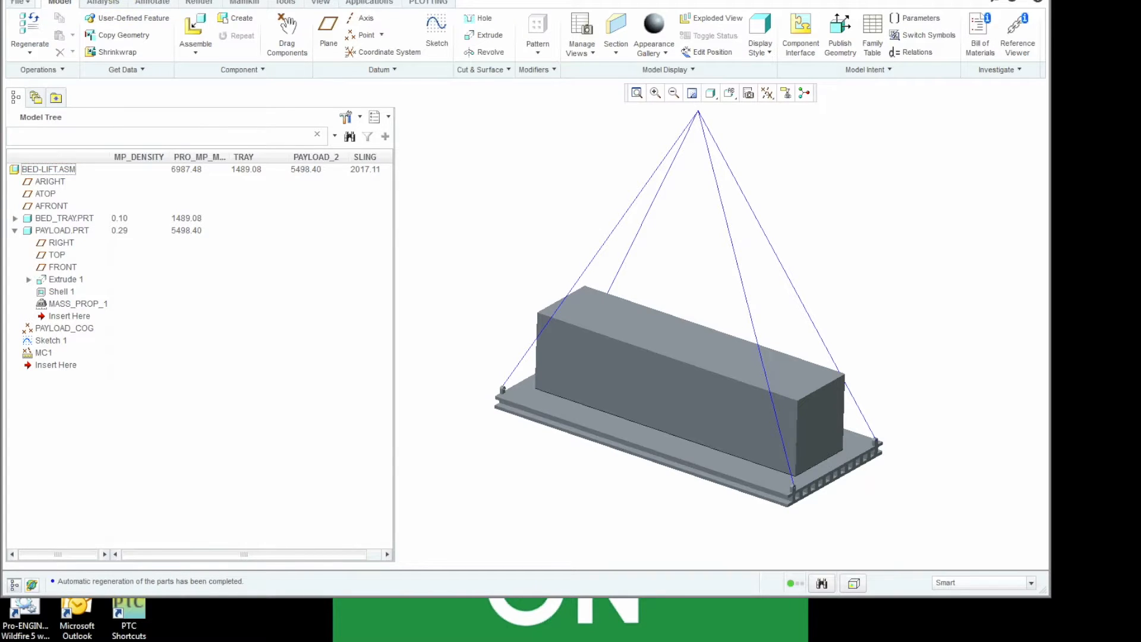
- Recalculate the BED-LIFT assembly's mass properties from its model properties and generate a mass properties report
left_click(30, 3)
mouse_move(63, 205)
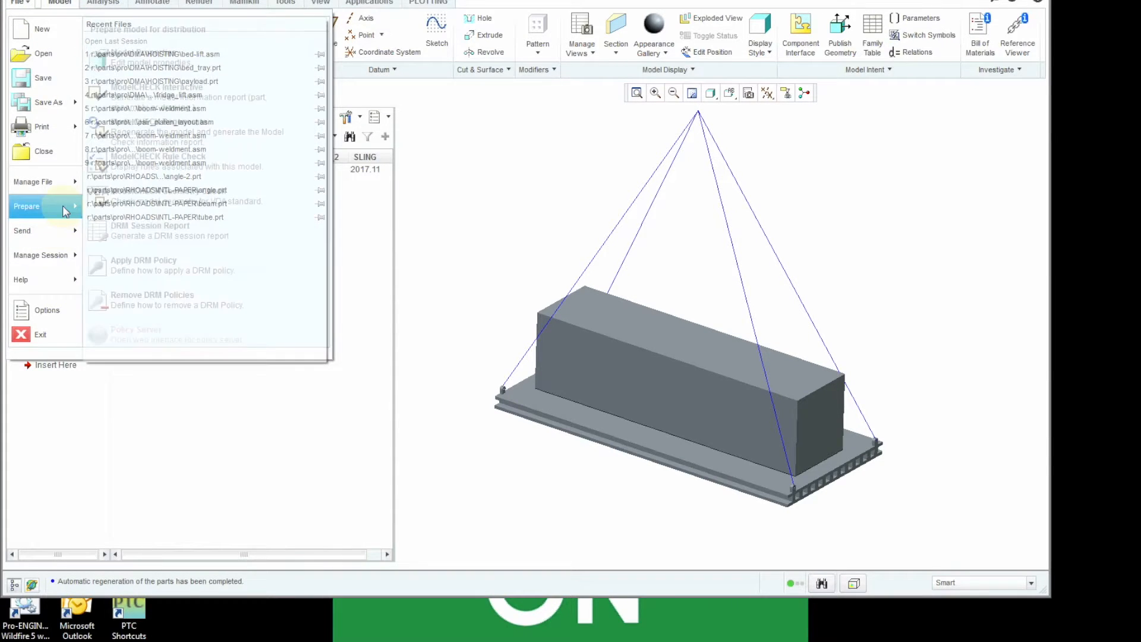
left_click(143, 77)
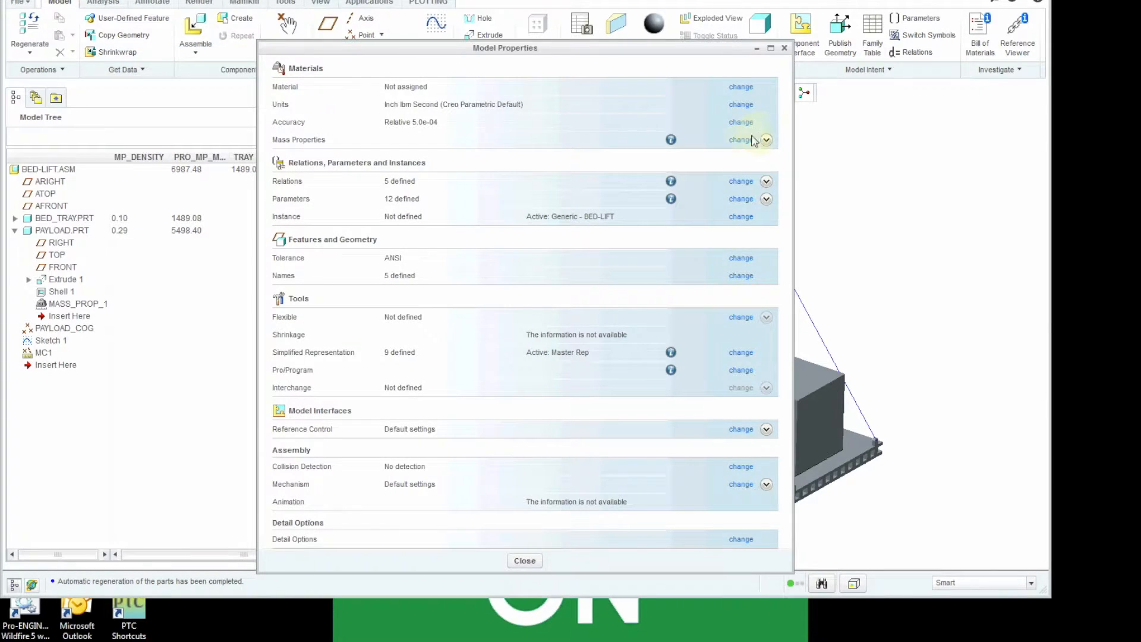
left_click(747, 146)
left_click(938, 577)
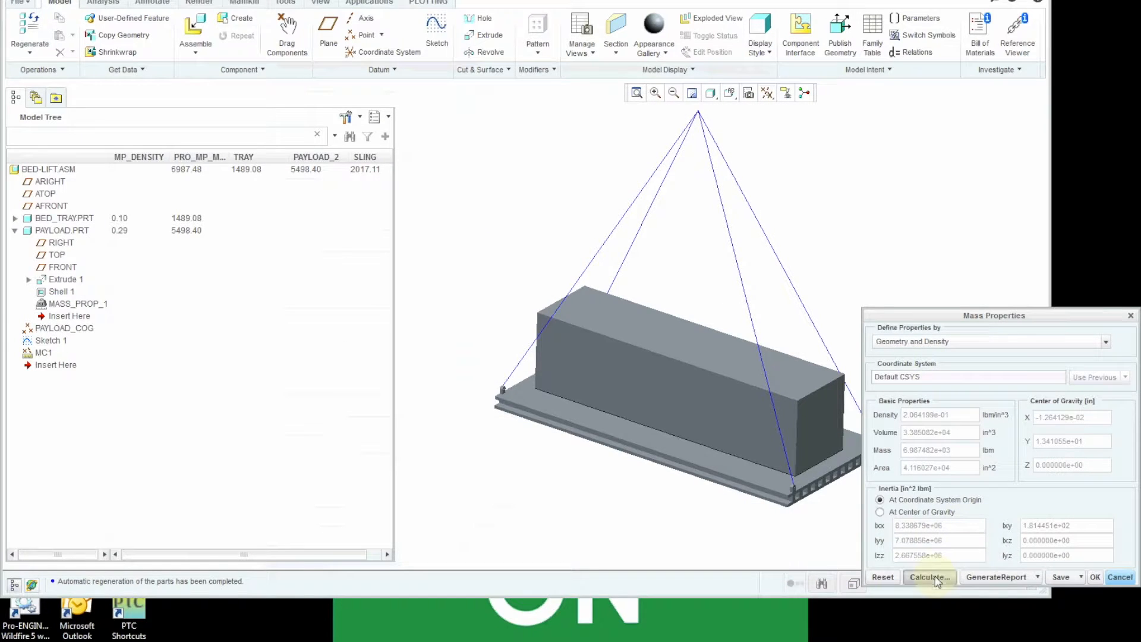
left_click(975, 581)
left_click(974, 594)
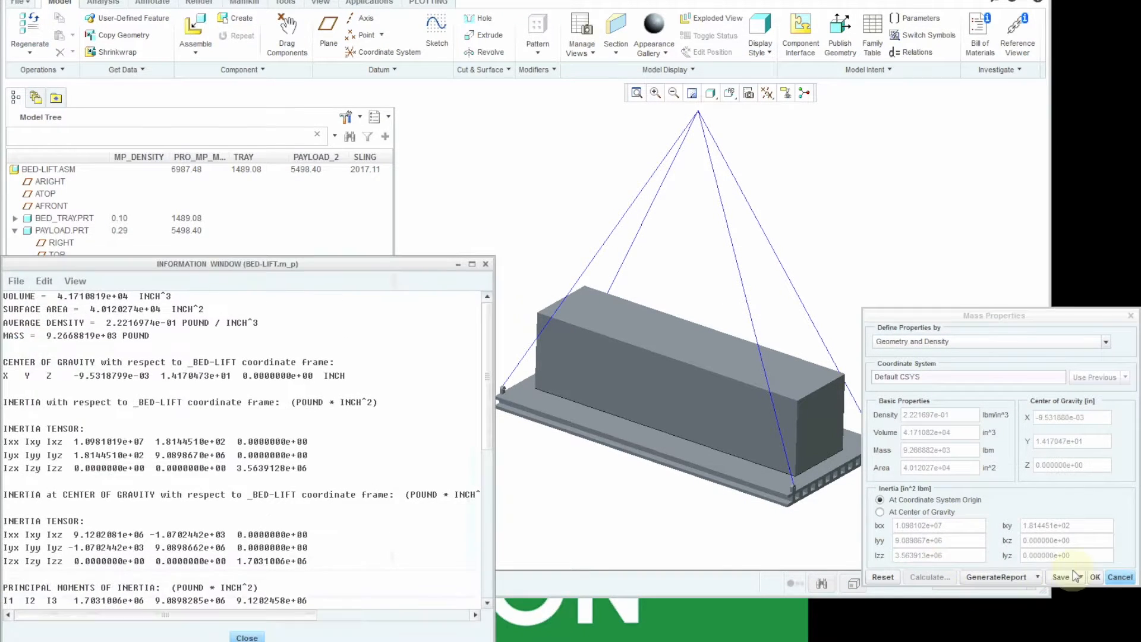
left_click(250, 636)
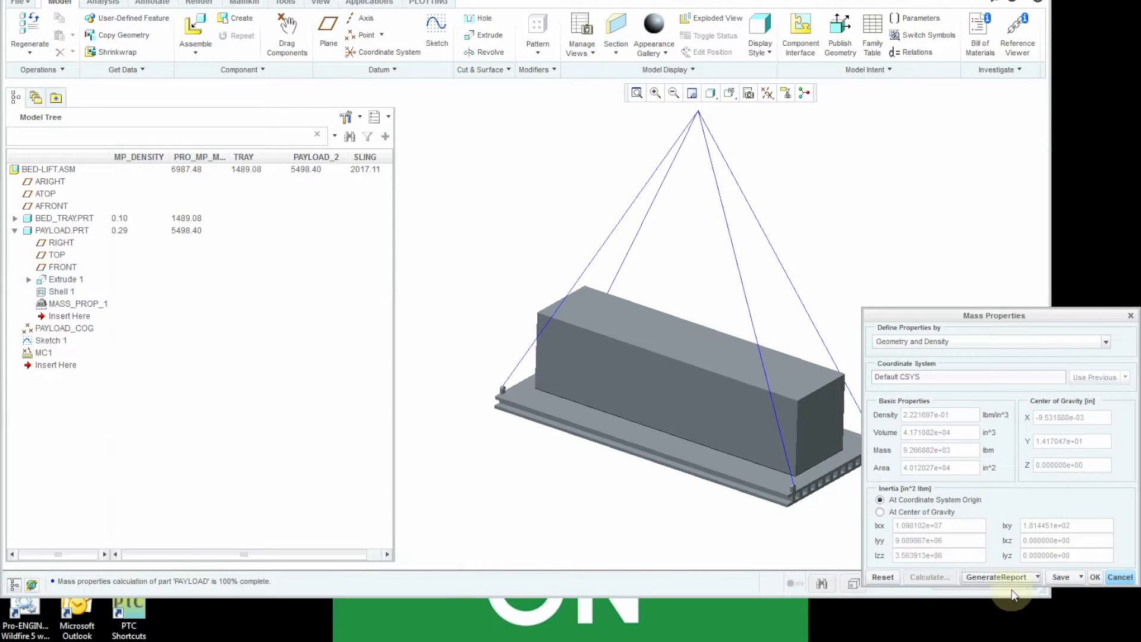
- Accept the recalculated mass properties, leave the model properties and regenerate the assembly to update the SLING value
left_click(1093, 576)
left_click(525, 560)
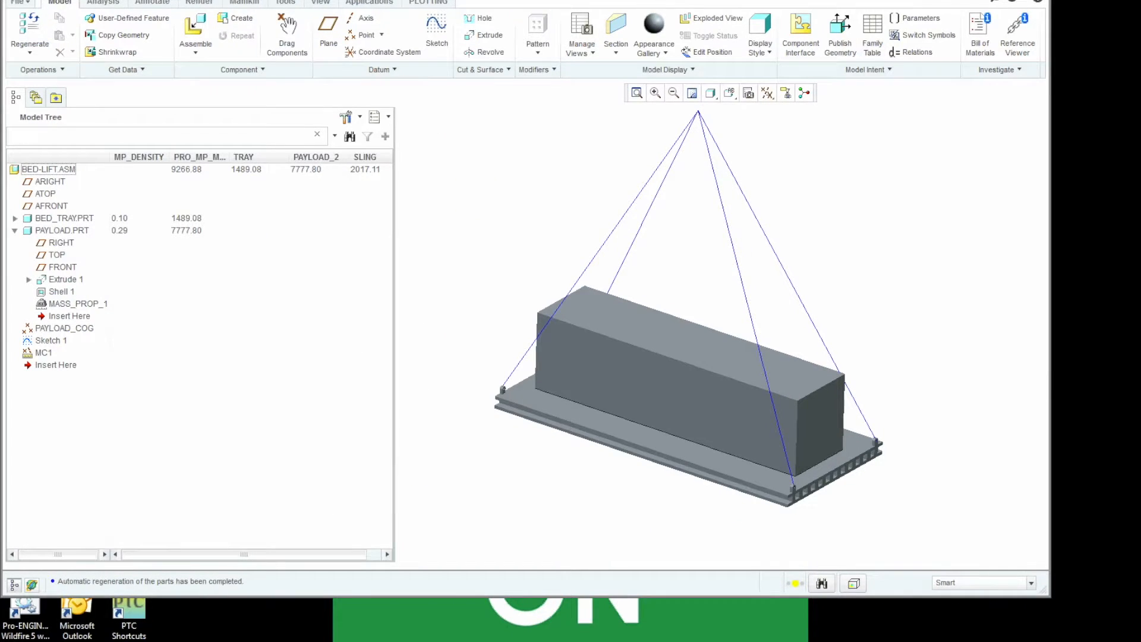
left_click(29, 30)
- Review the definition of the MC1 Mathcad analysis, checking its payload and tray inputs and its Load_sling output
right_click(43, 355)
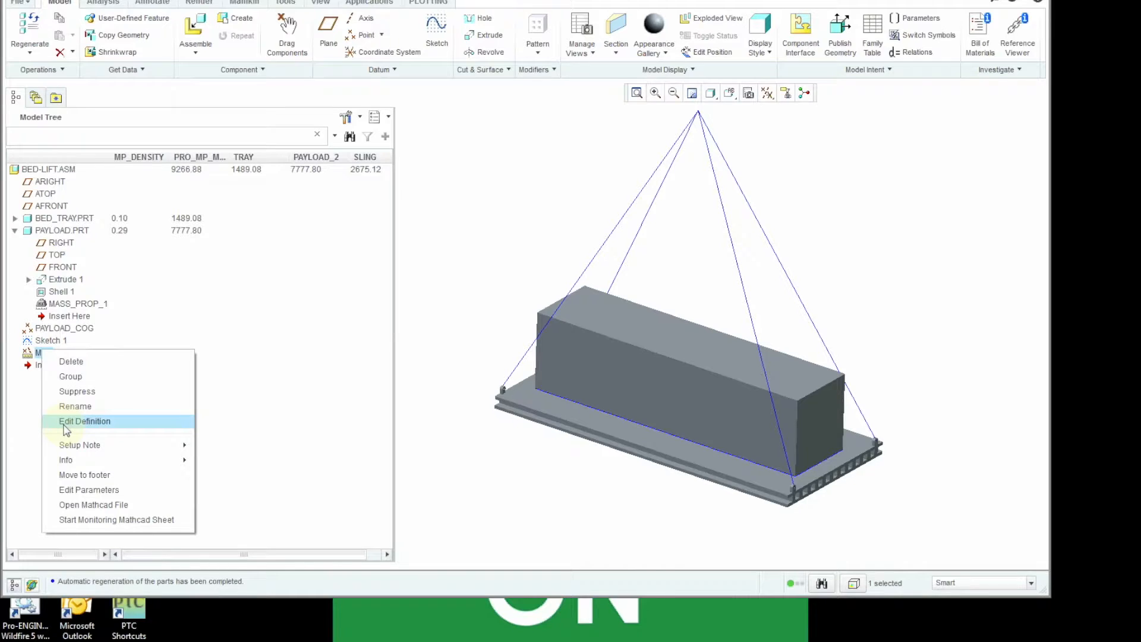
left_click(83, 421)
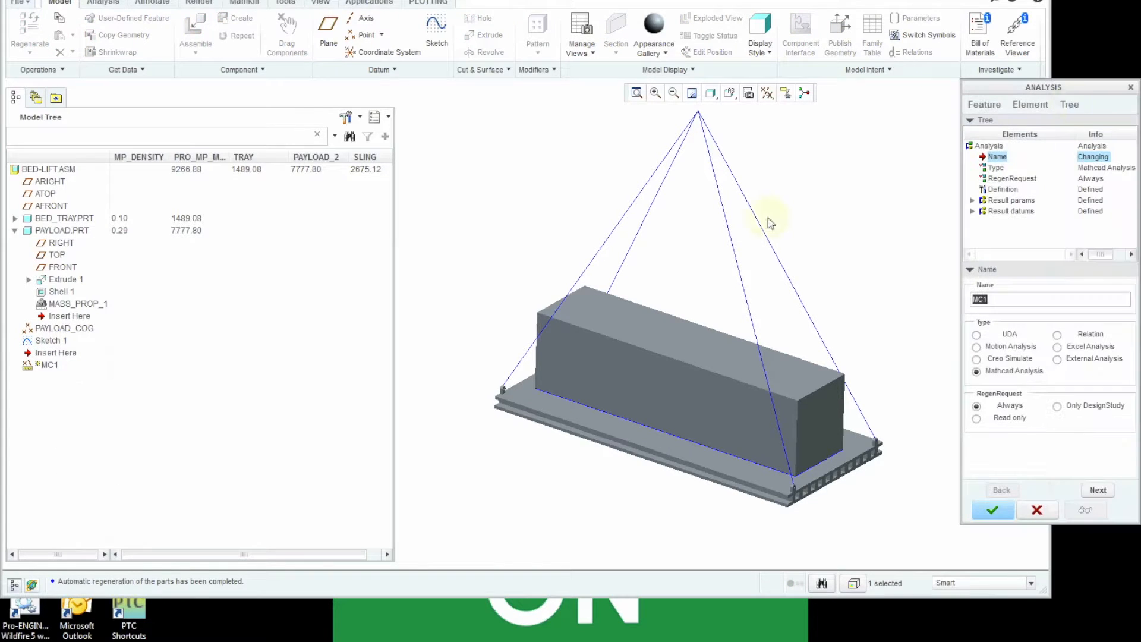
left_click(1011, 189)
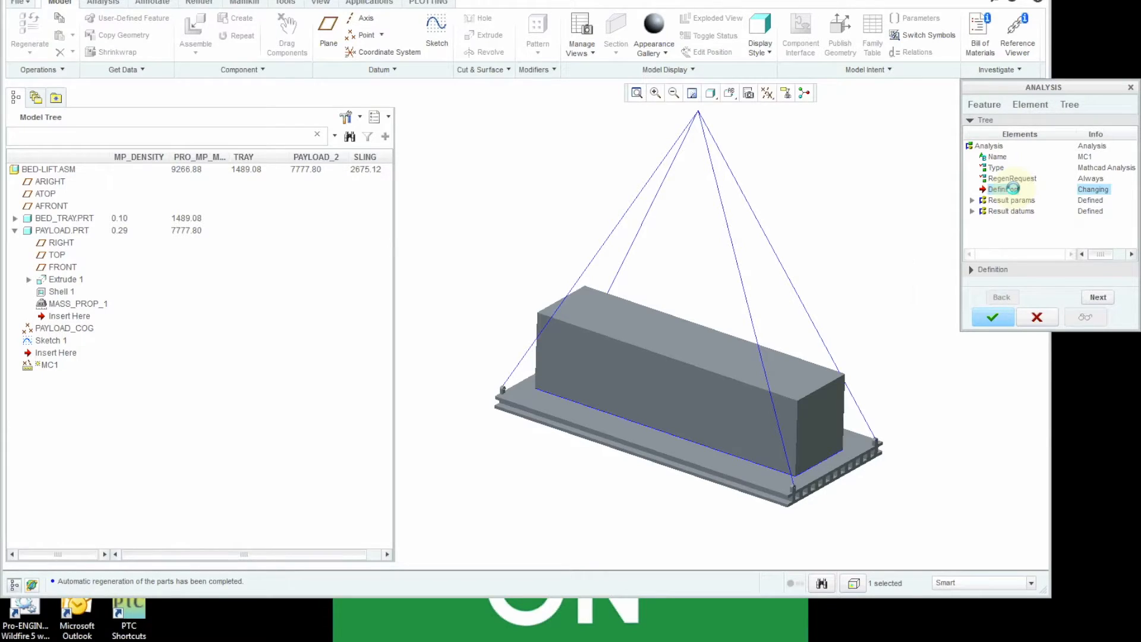
double_click(1011, 189)
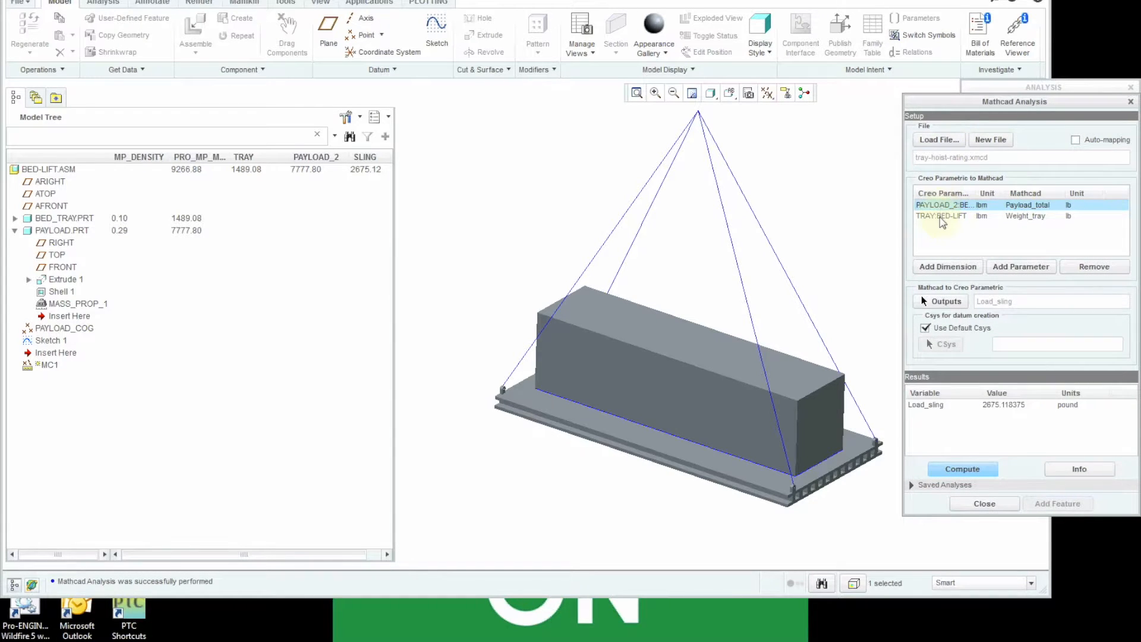
left_click(984, 503)
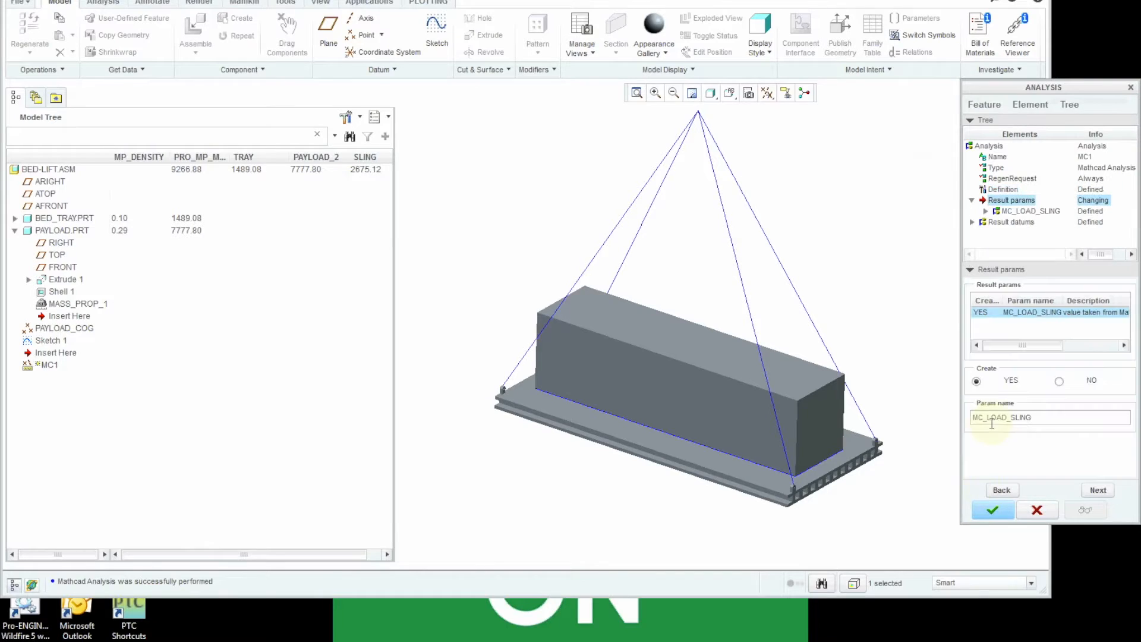
left_click(993, 510)
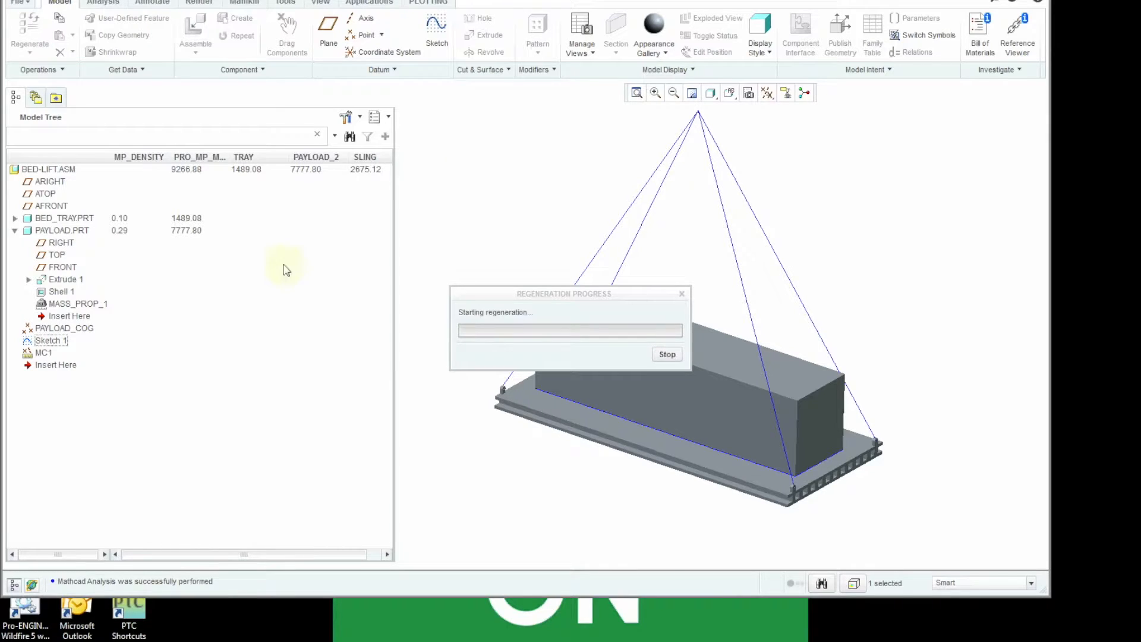
- Open MC1's Mathcad worksheet, examine the weight inputs and sling load equations, and close it without saving
right_click(45, 357)
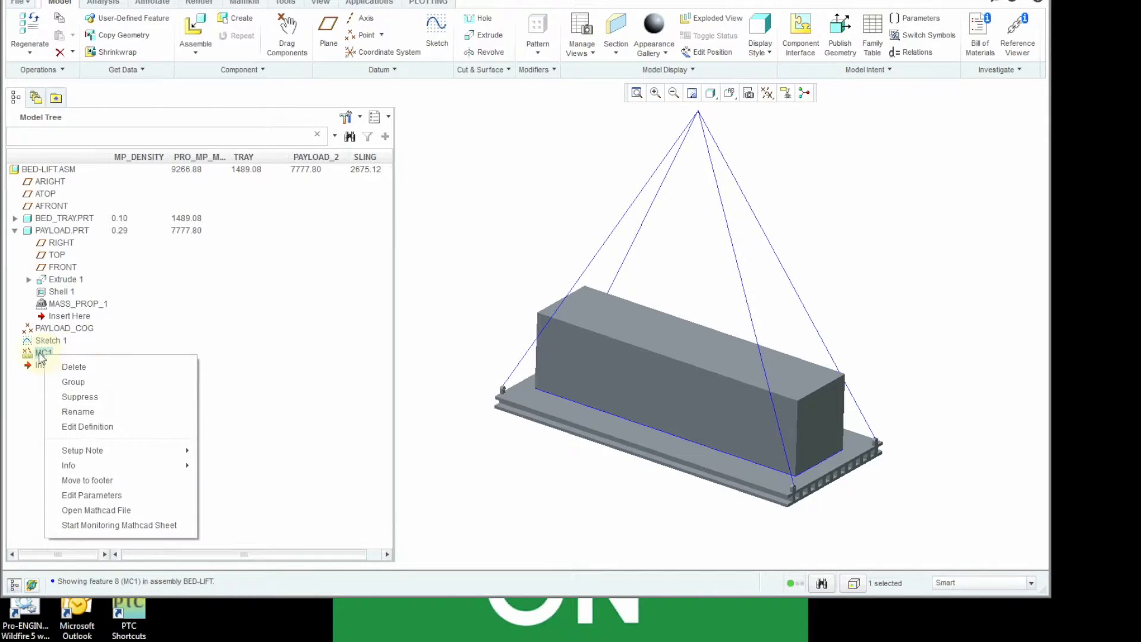
left_click(83, 496)
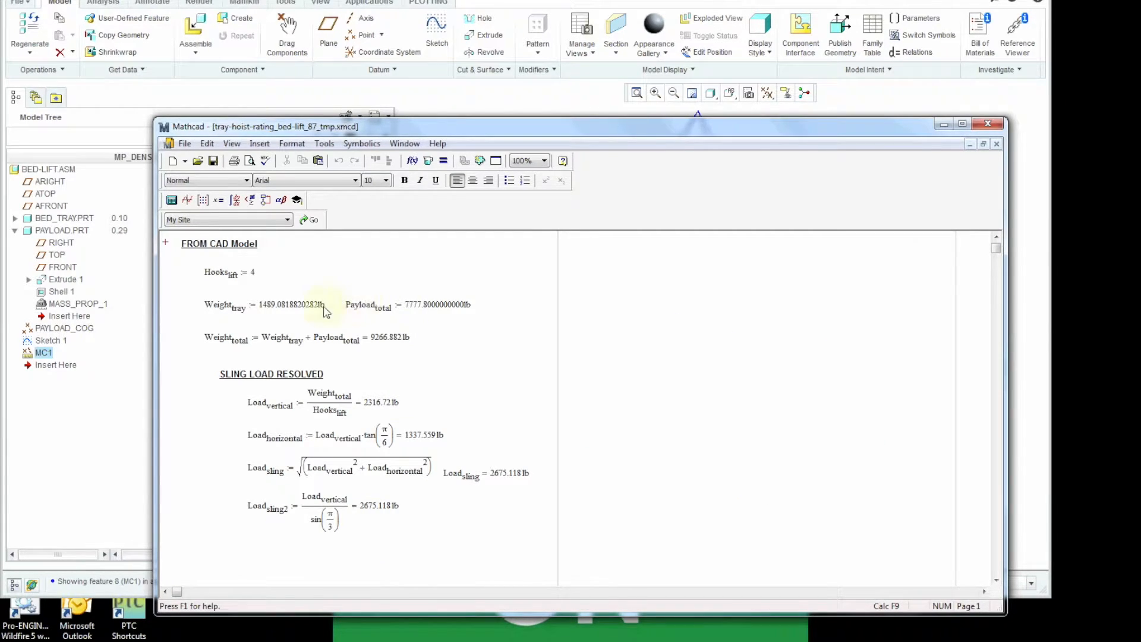
left_click_drag(331, 132, 360, 200)
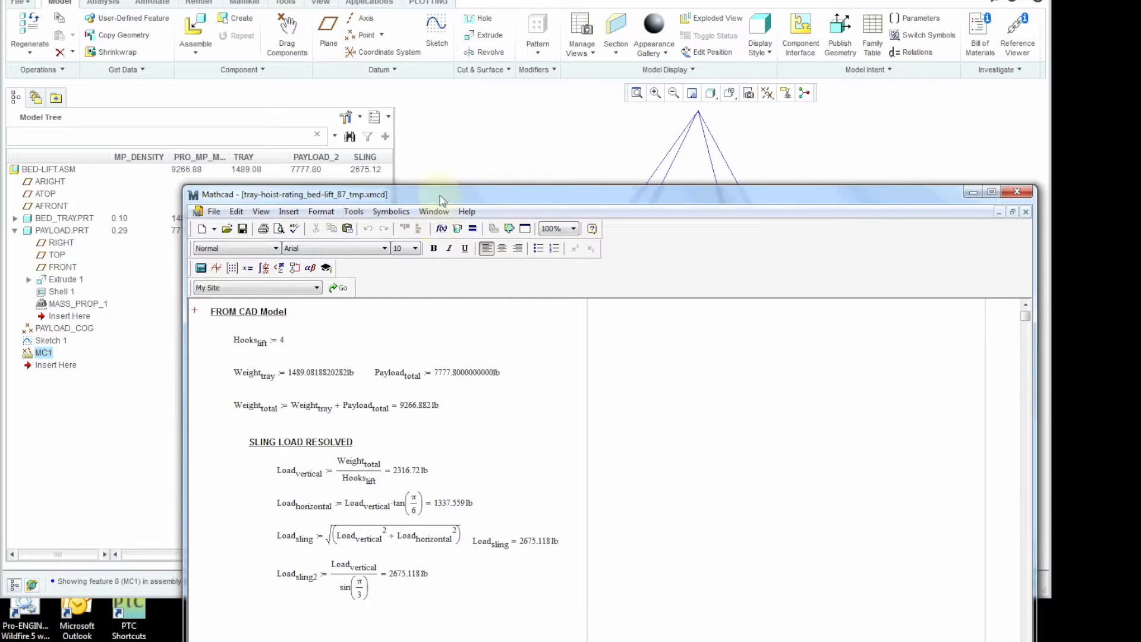
left_click_drag(441, 188, 441, 100)
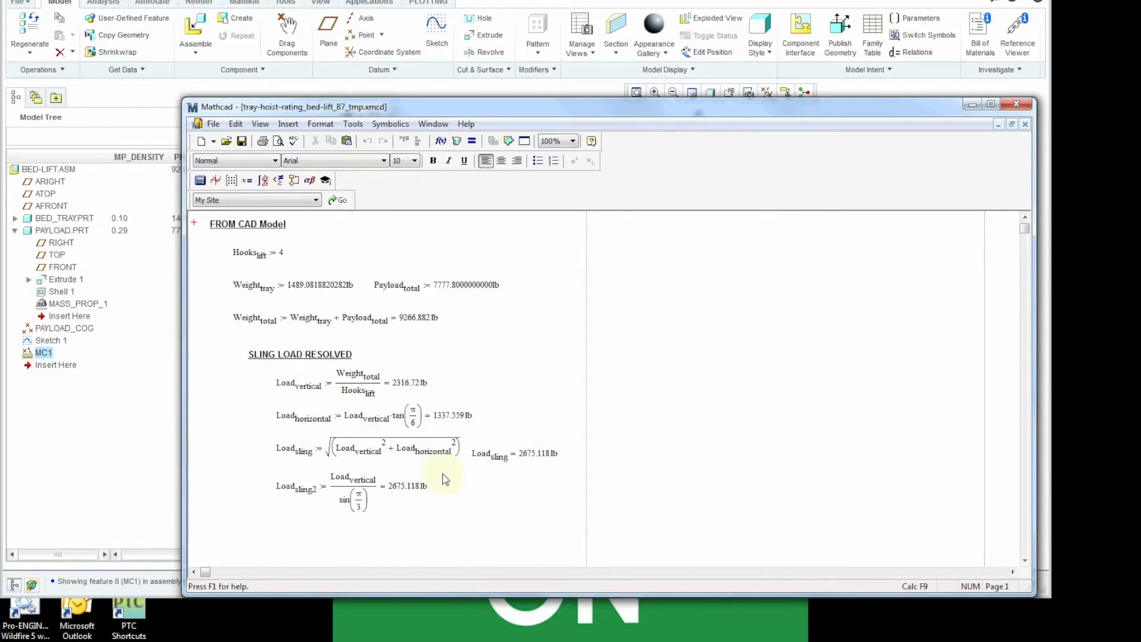
left_click(1017, 104)
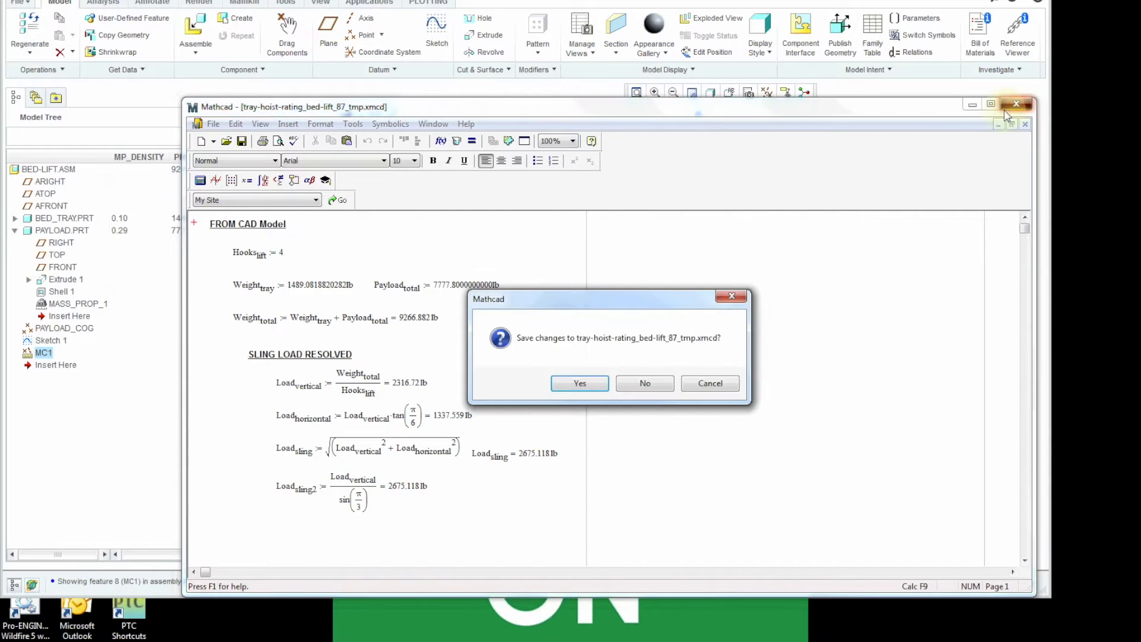
left_click(645, 384)
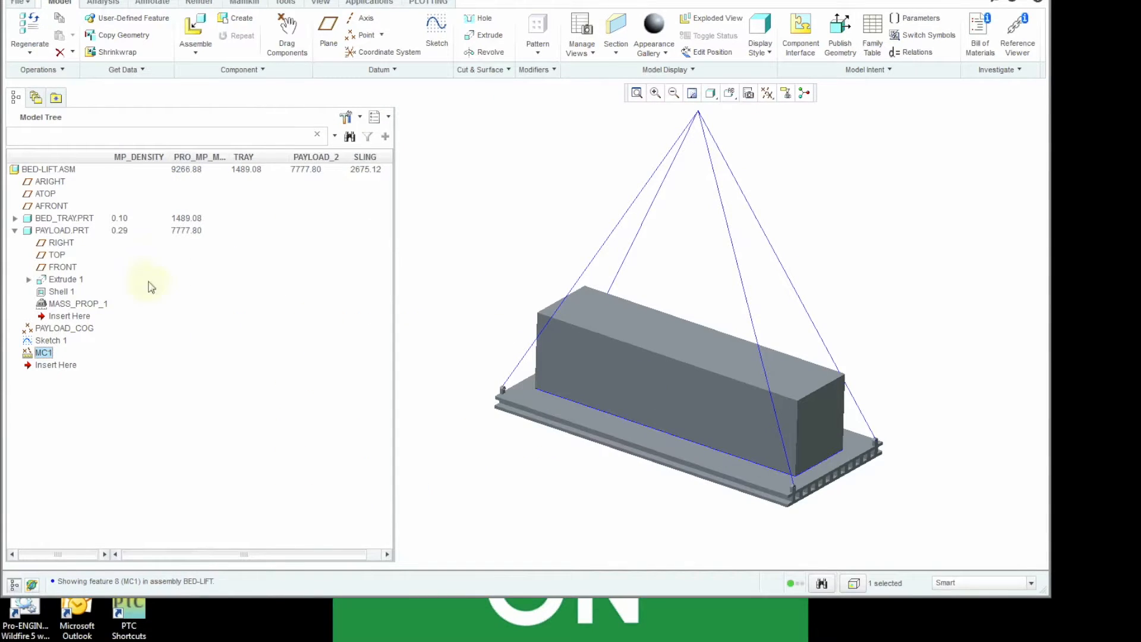
left_click(369, 2)
left_click(286, 36)
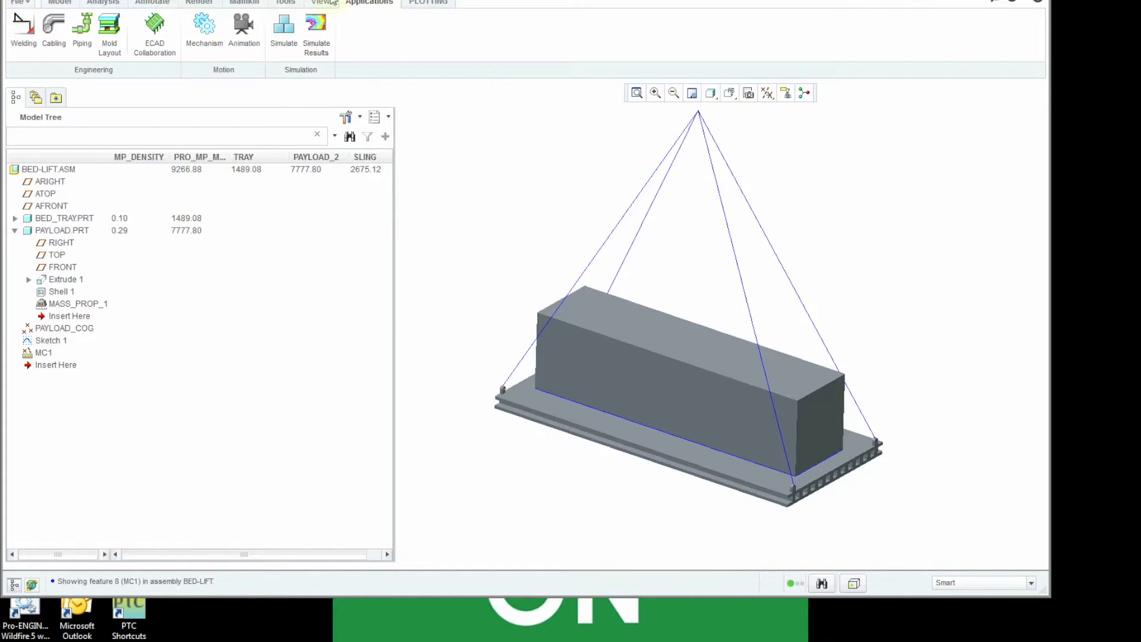
left_click(59, 2)
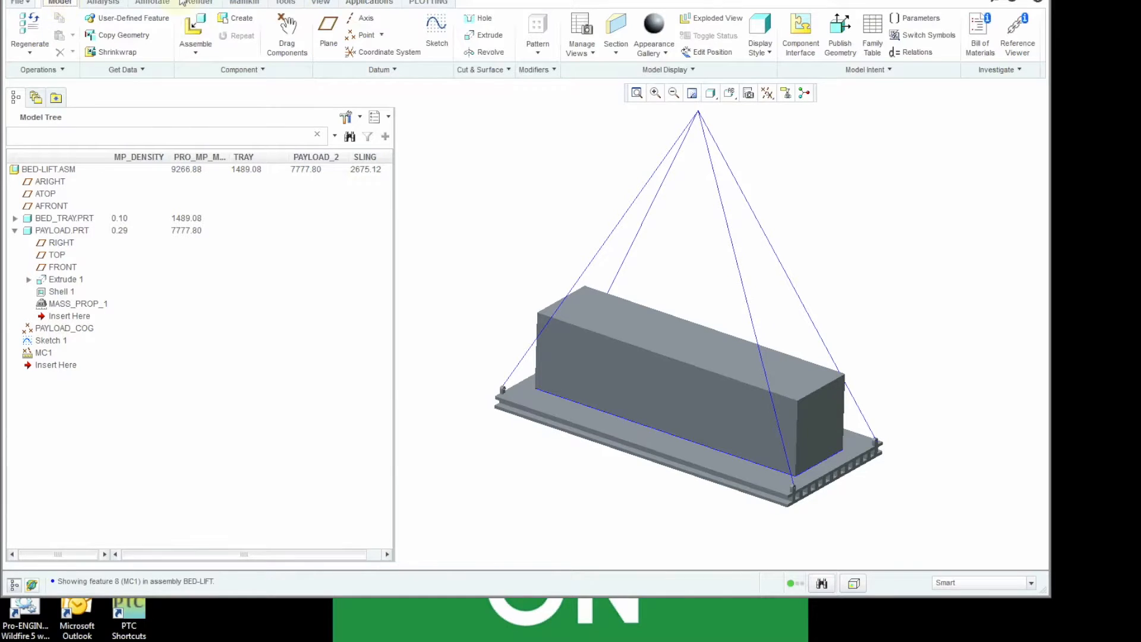
- Activate the Fea-1 simplified representation of the assembly
left_click(749, 92)
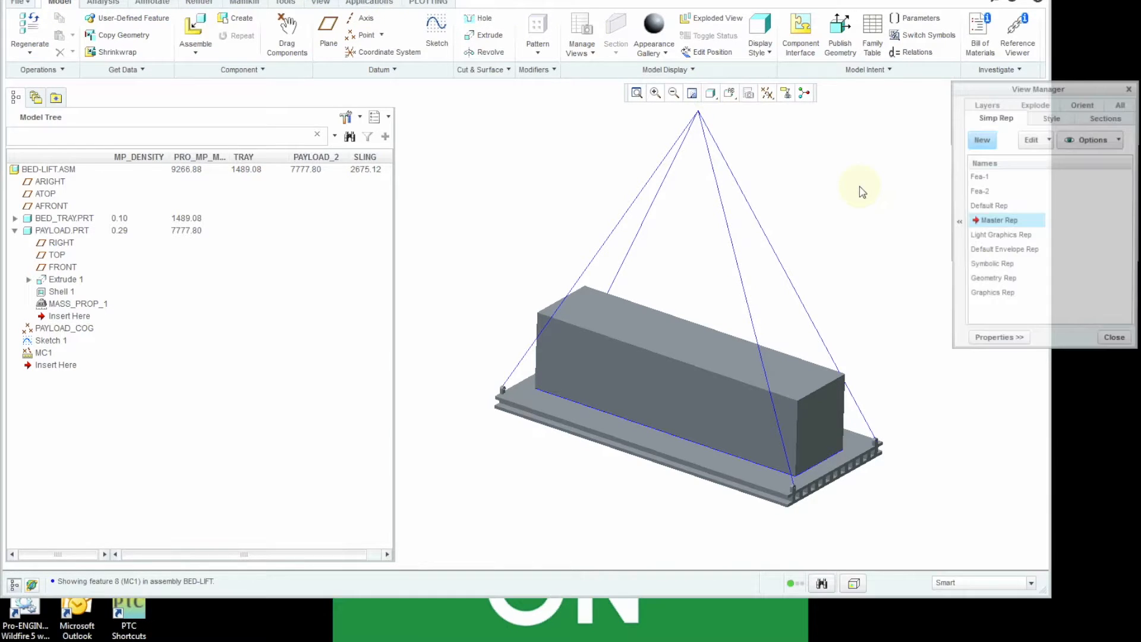
double_click(999, 177)
left_click(1115, 343)
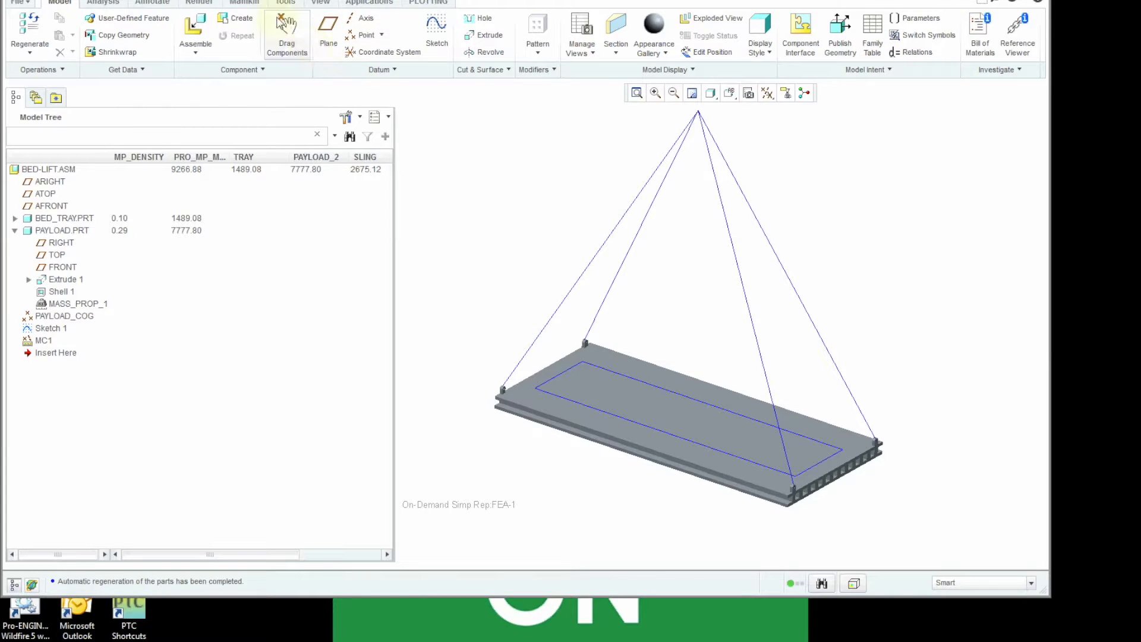
left_click(18, 2)
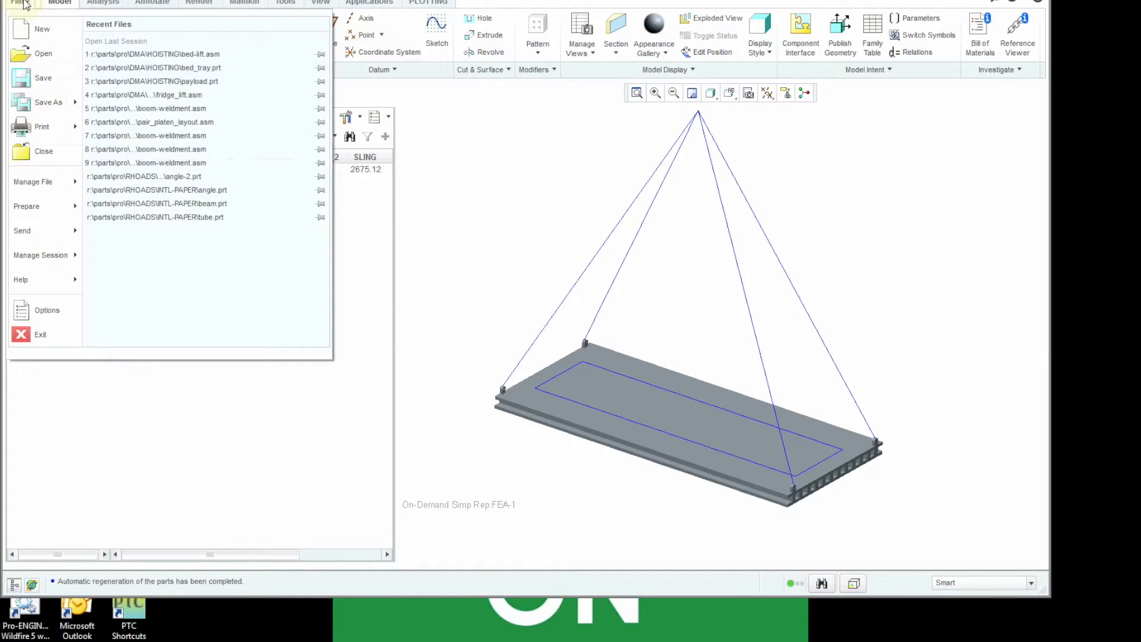
left_click(428, 183)
- Enter Simulate, review how the Mass1 idealization at PAYLOAD_COG uses the PAYLOAD_2 parameter, and exit Simulate
left_click(380, 3)
left_click(284, 27)
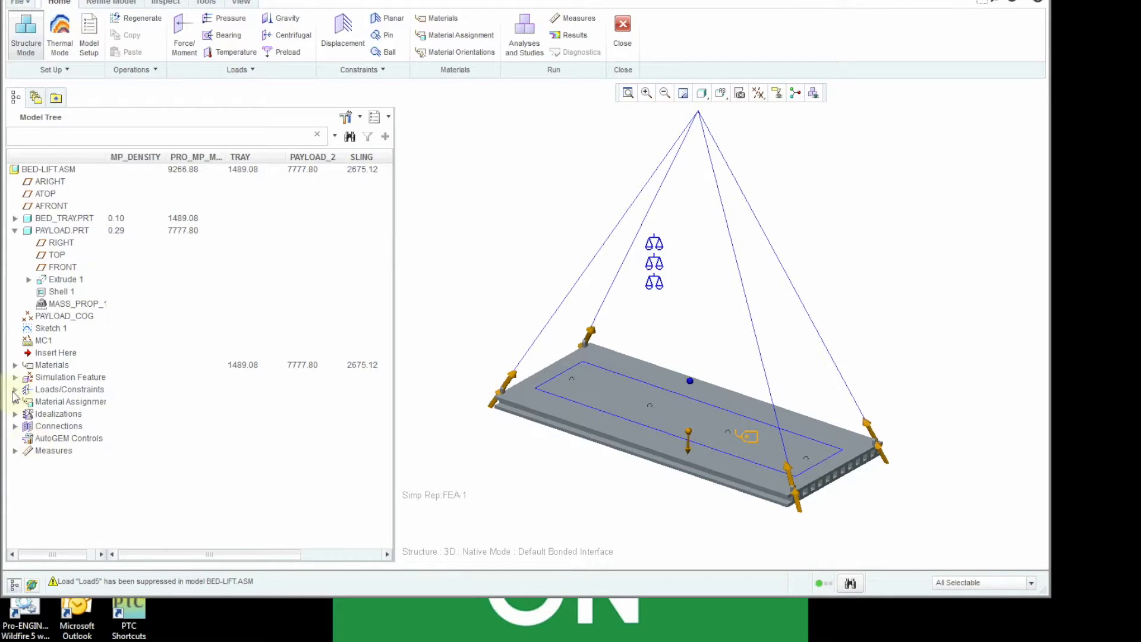
left_click(15, 414)
left_click(29, 426)
right_click(70, 439)
left_click(107, 515)
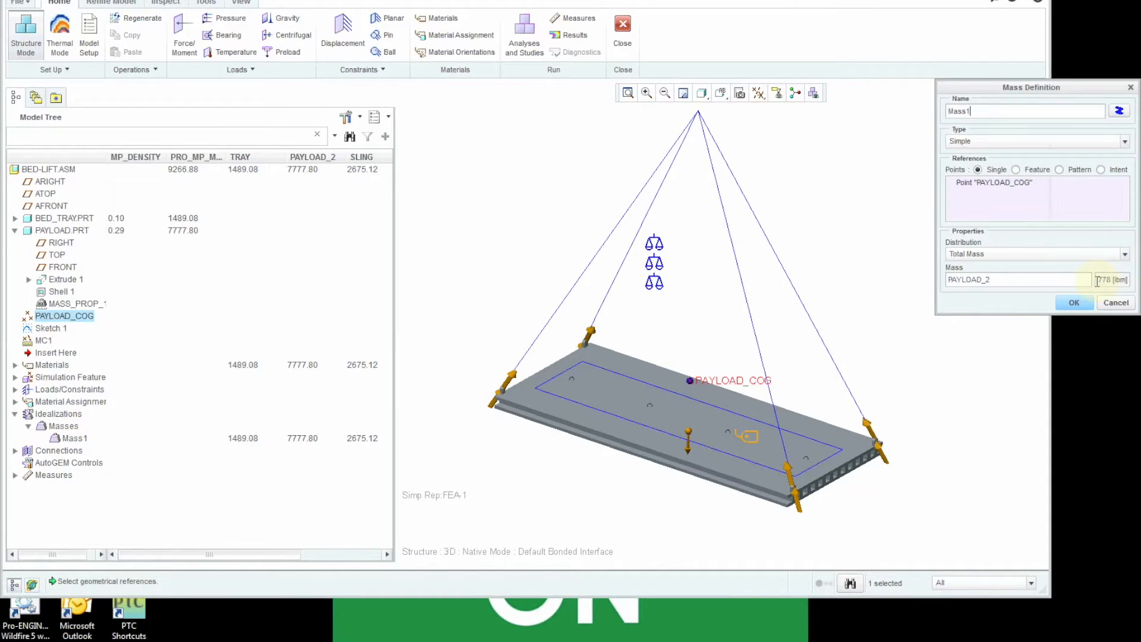
left_click_drag(1092, 281, 1073, 283)
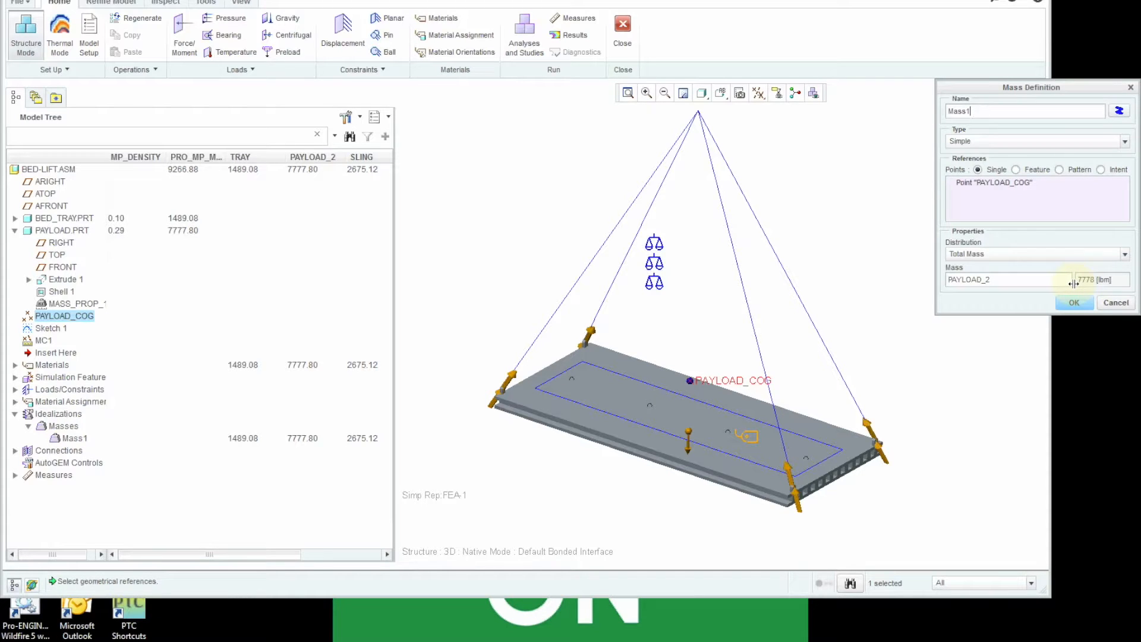
left_click(1074, 302)
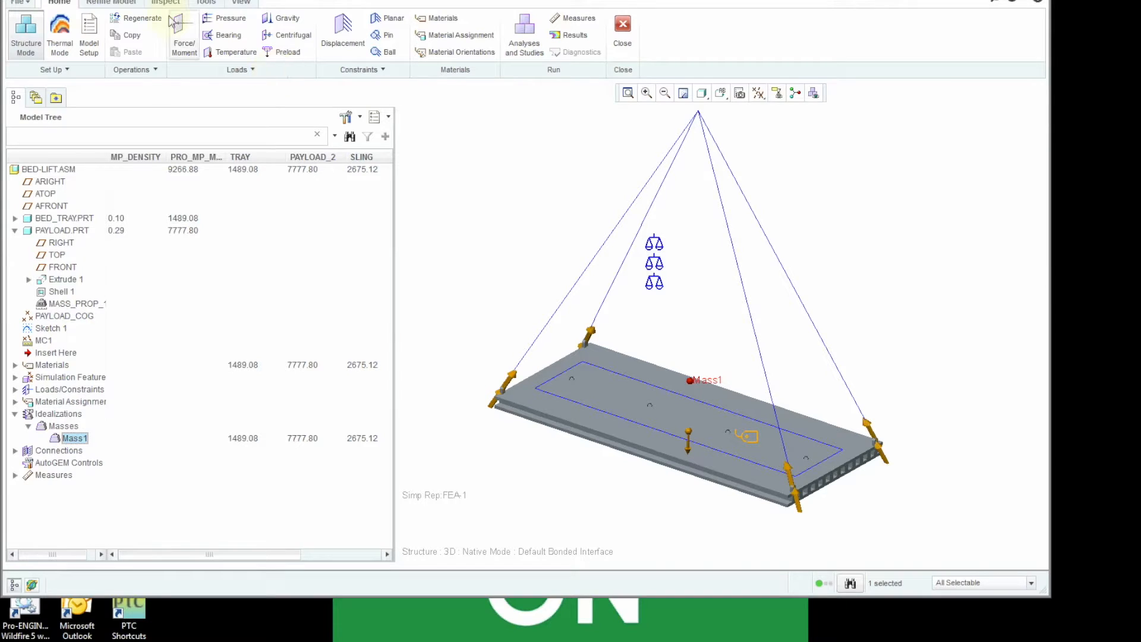
left_click(623, 30)
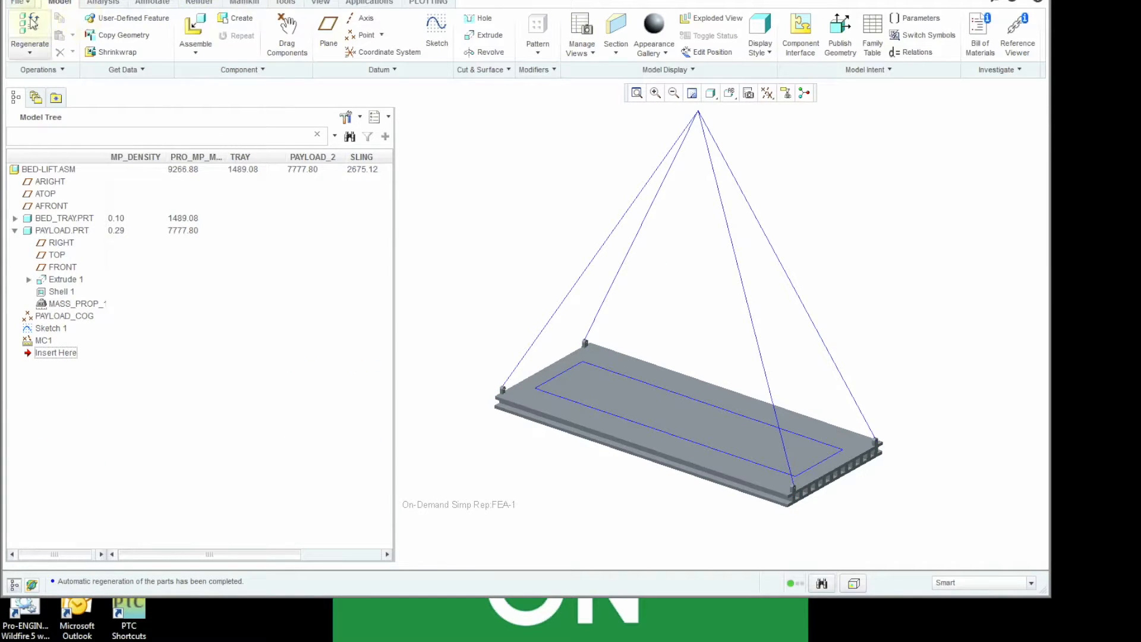
- Measure the mass properties of the assembly in the Fea-1 simplified representation
left_click(103, 3)
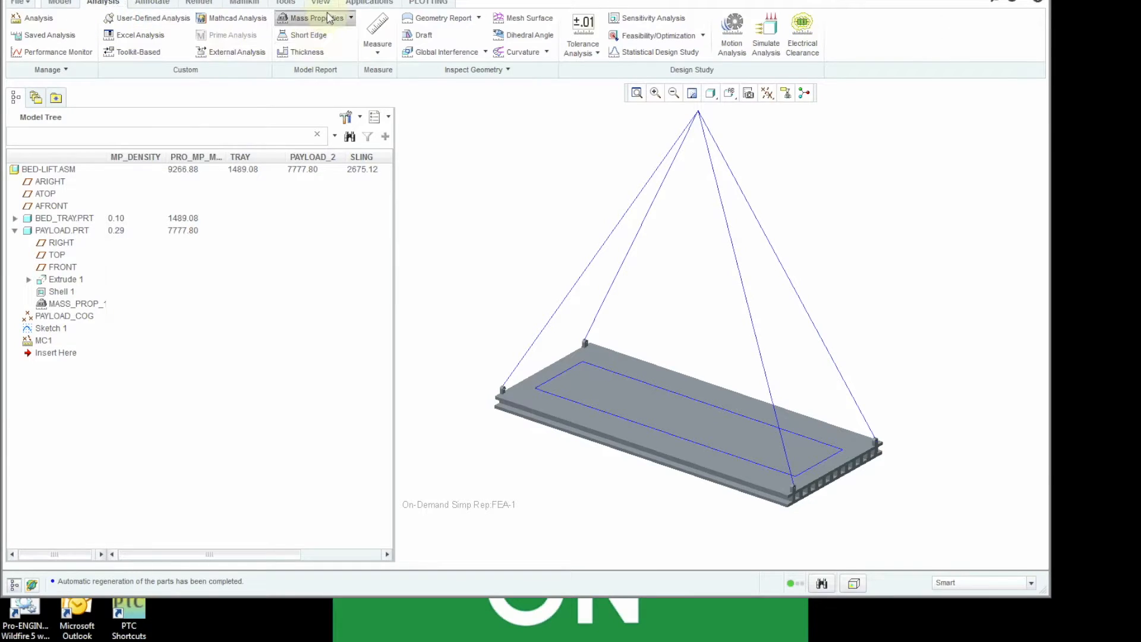
left_click(312, 18)
left_click(956, 464)
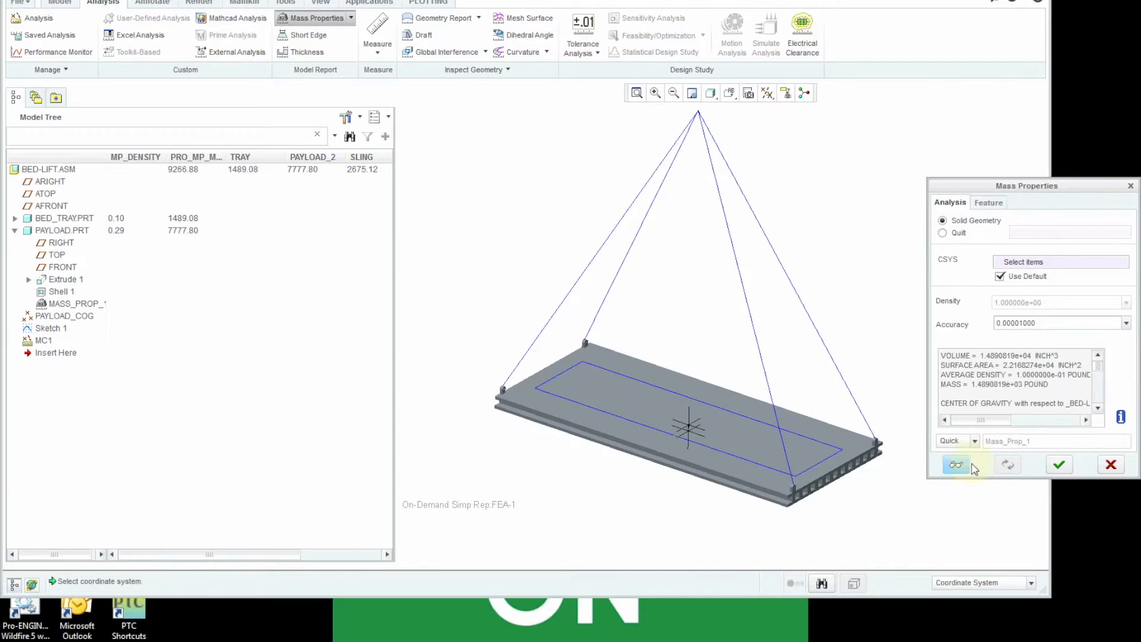
left_click(1059, 465)
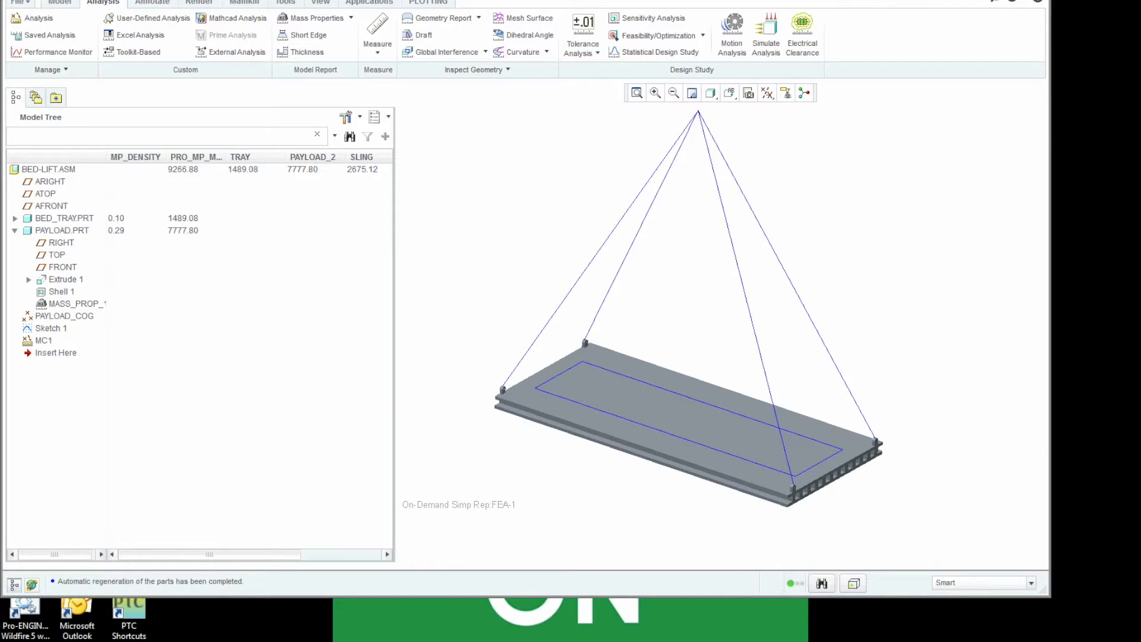
- Enter Simulate, review how the Load1 force in LoadSet1 uses the SLING parameter, and exit Simulate
left_click(369, 2)
left_click(286, 30)
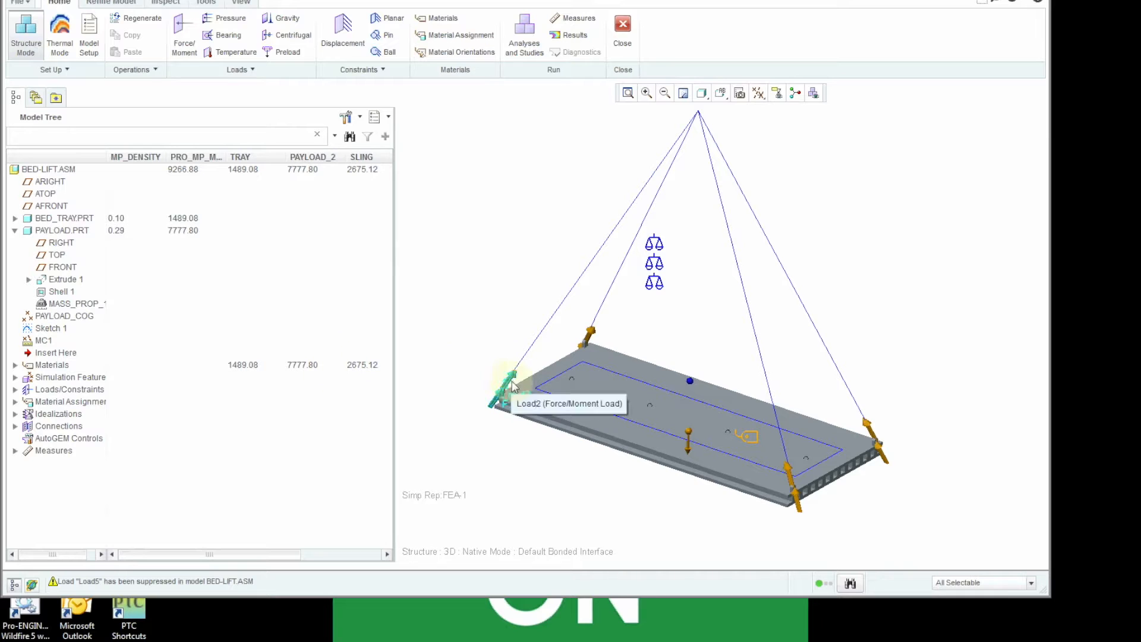
left_click(15, 390)
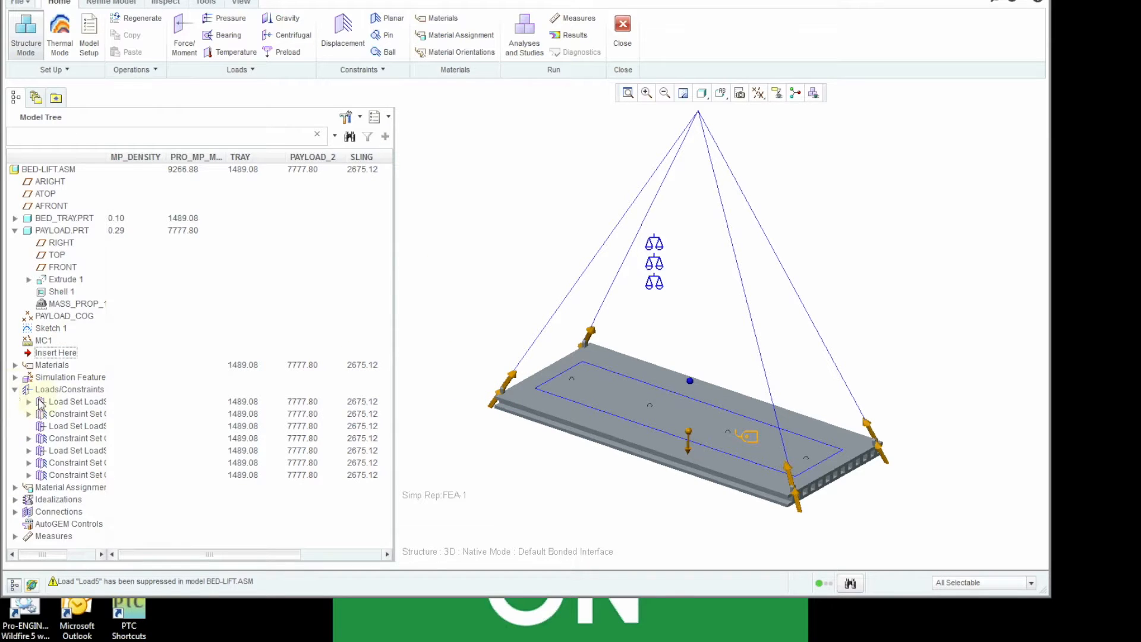
left_click(28, 401)
right_click(65, 414)
left_click(106, 482)
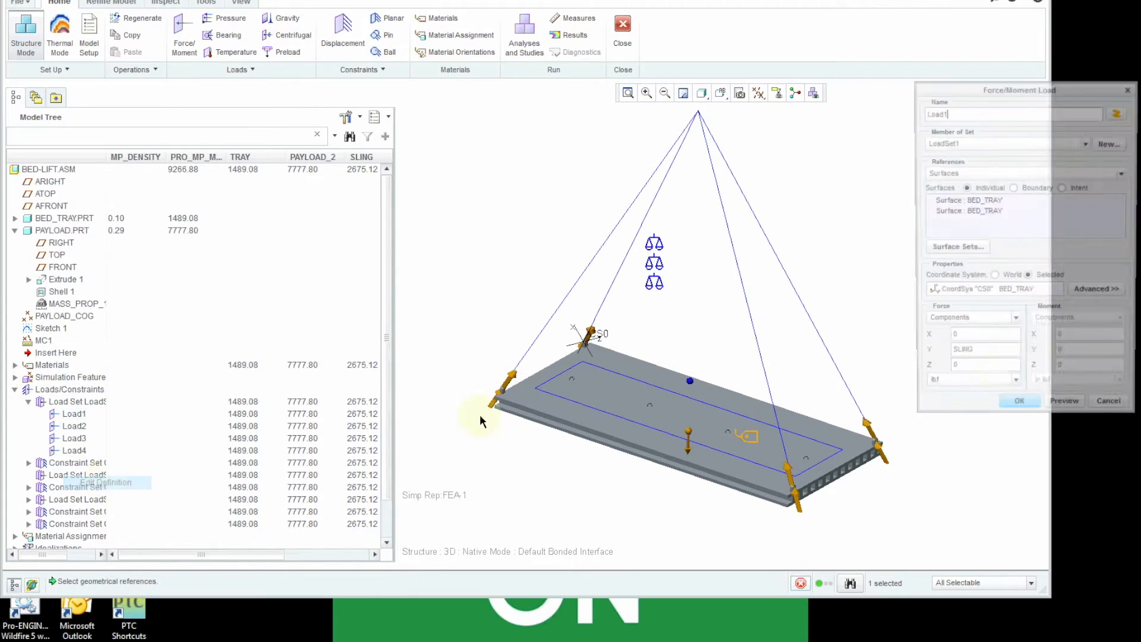
left_click(1018, 407)
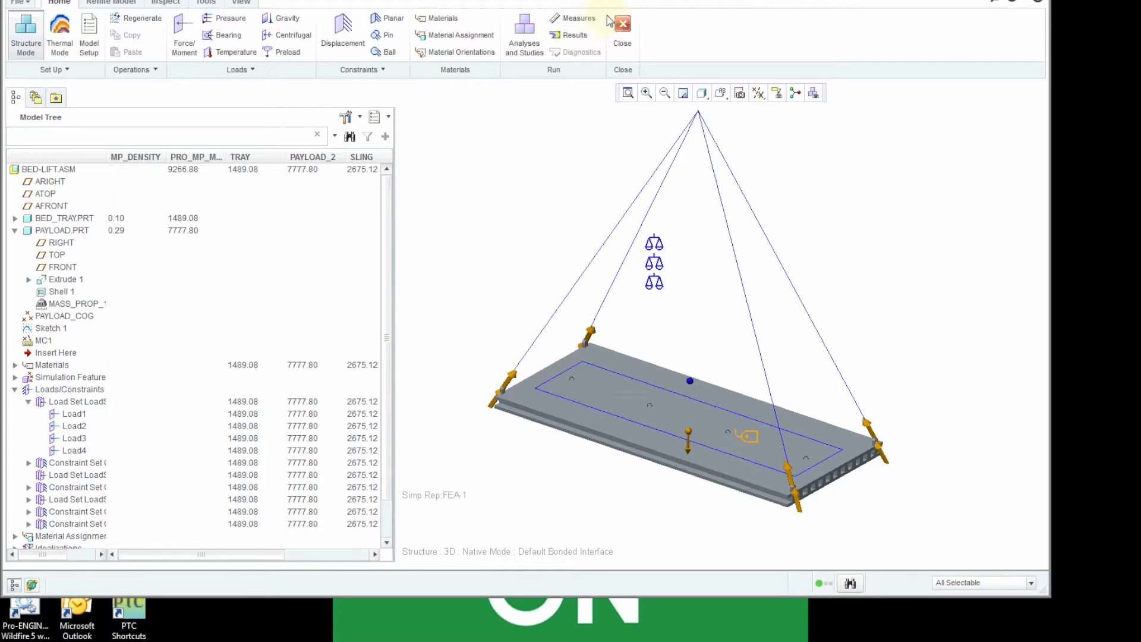
left_click(621, 27)
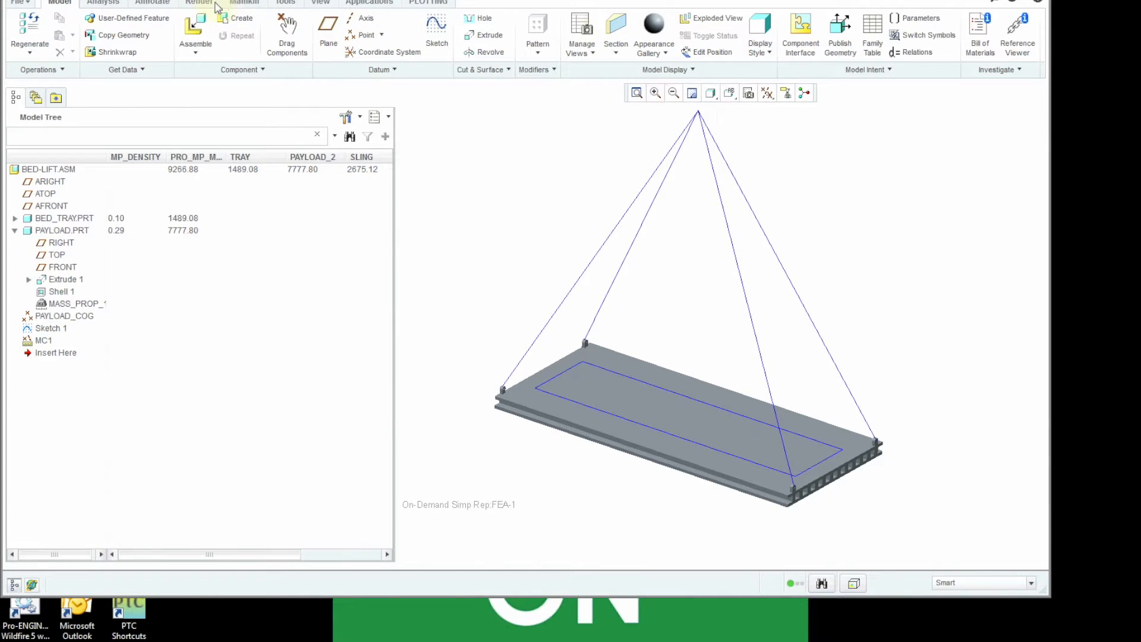
- Enter Simulate, review the assembly's Post Regeneration relations for TRAY, PAYLOAD_2 and SLING, and exit Simulate
left_click(367, 2)
left_click(283, 27)
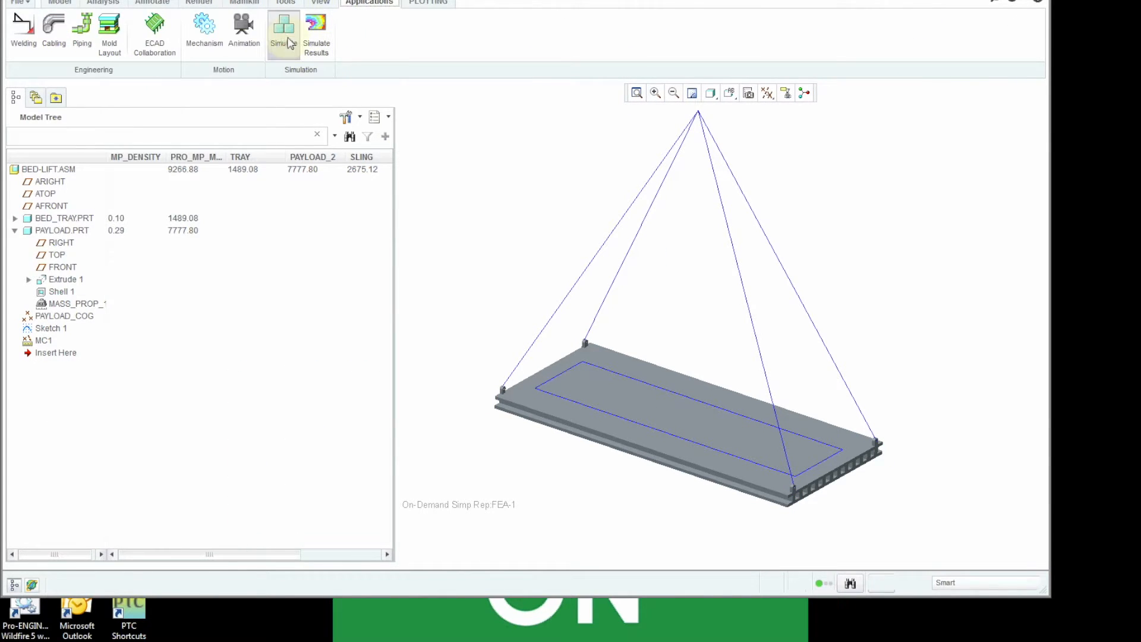
left_click(207, 2)
left_click(367, 53)
left_click(1032, 444)
left_click(1025, 469)
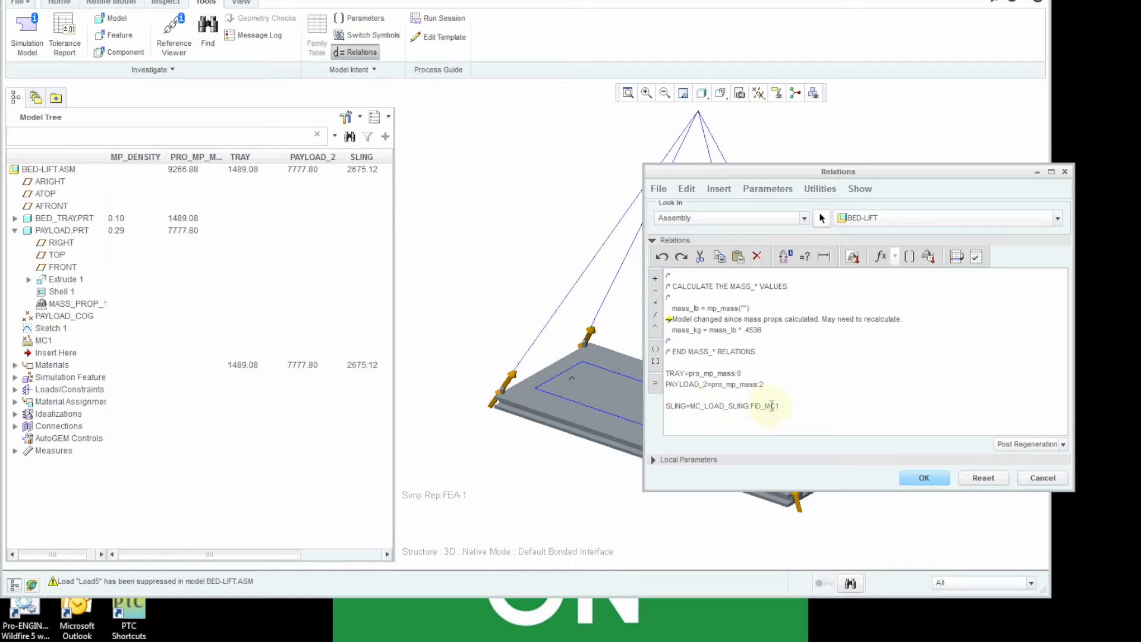
left_click(924, 478)
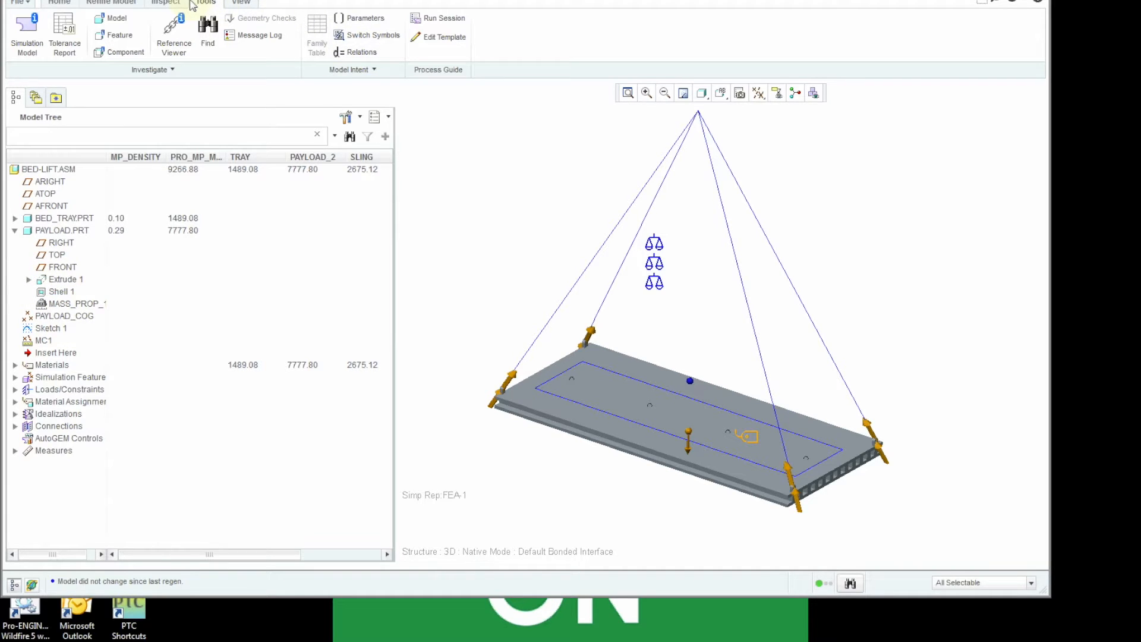
left_click(59, 2)
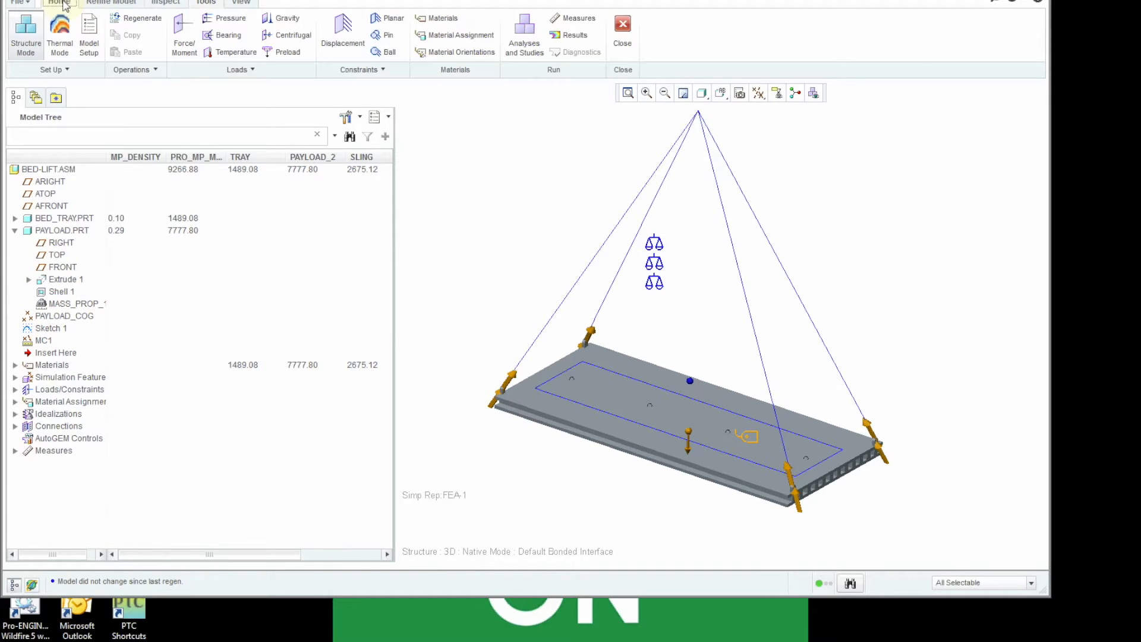
left_click(621, 33)
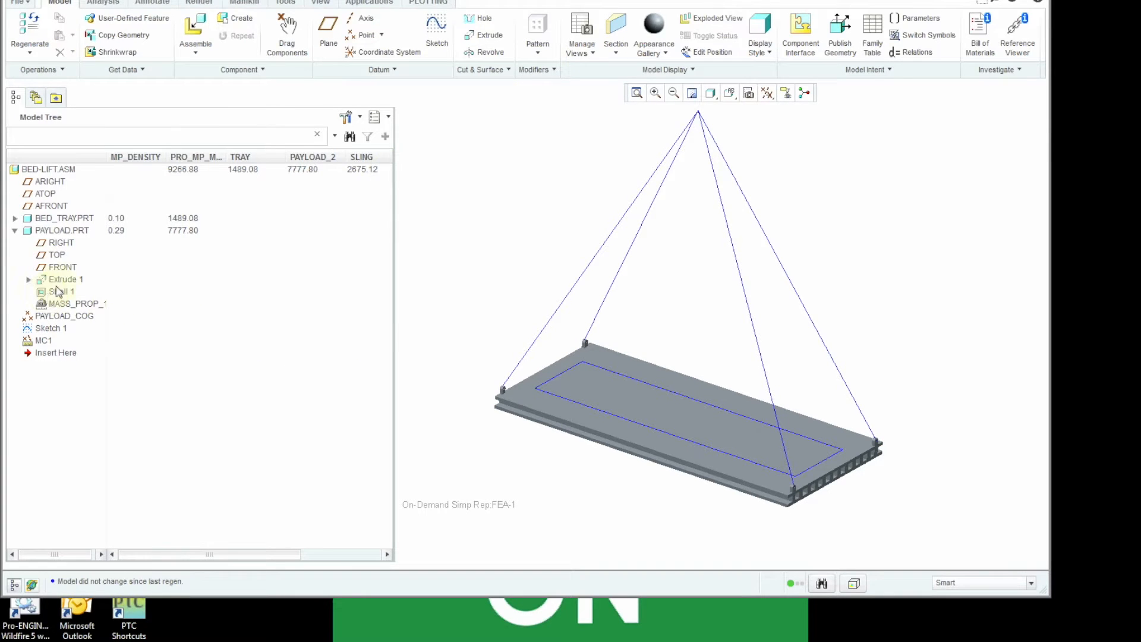
- Activate PAYLOAD.PRT within the assembly and set the height of its Extrude 1 to 20
right_click(76, 232)
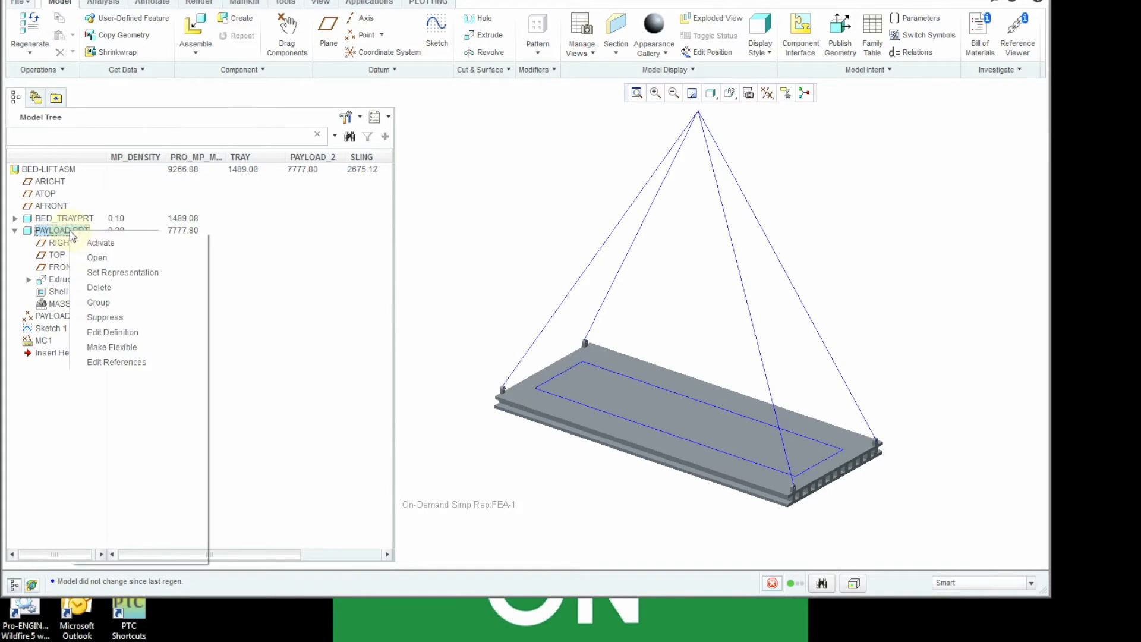
left_click(90, 245)
right_click(66, 281)
left_click(84, 349)
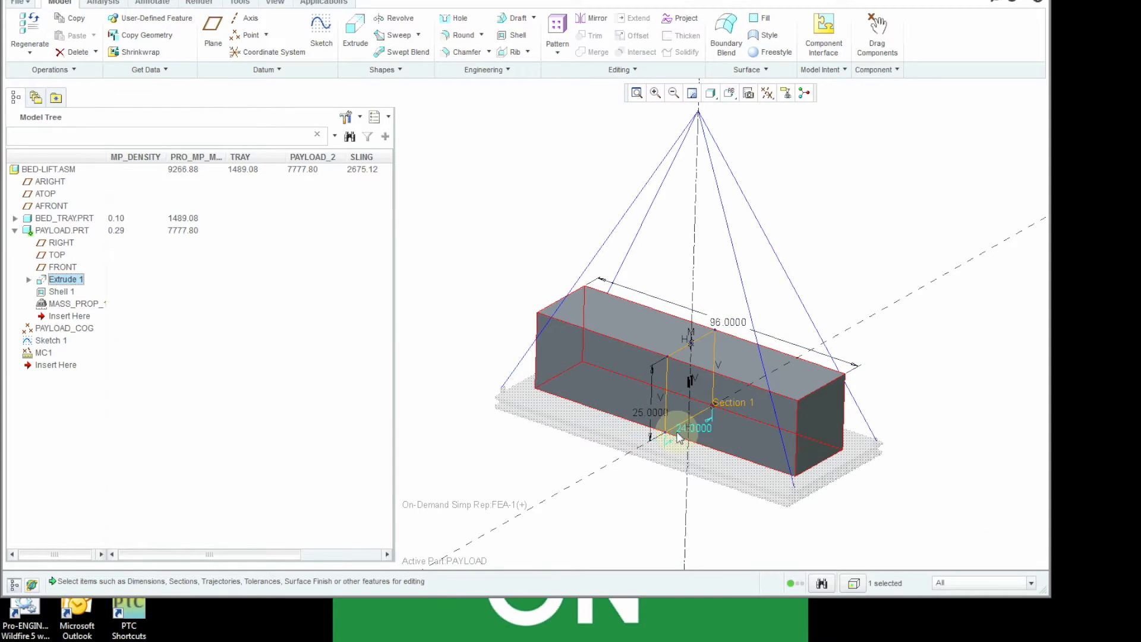
double_click(649, 411)
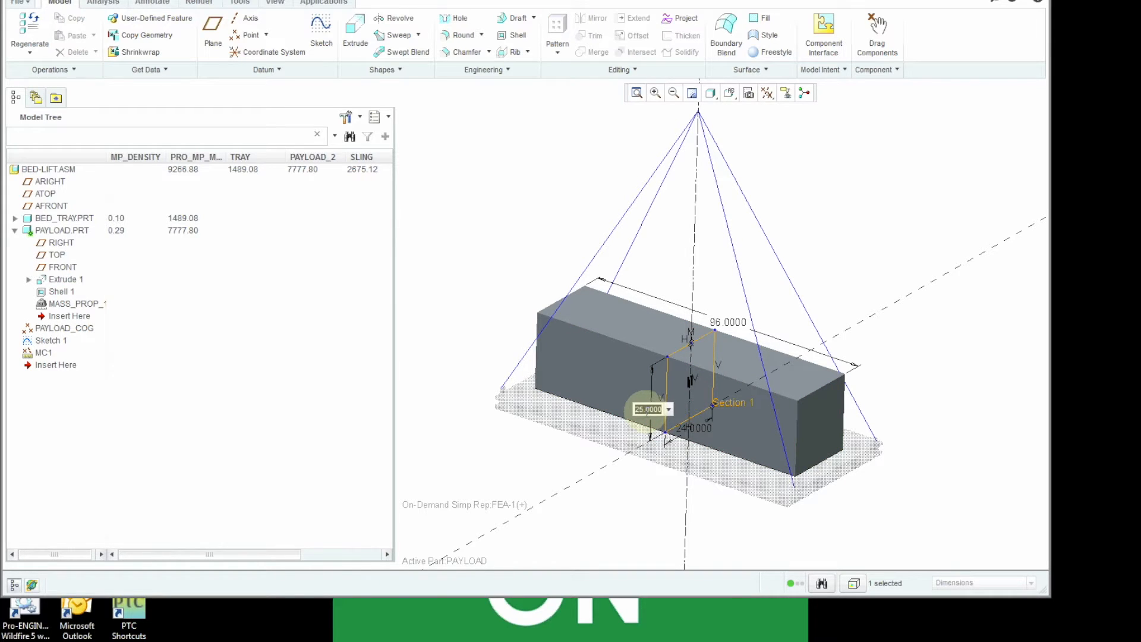
type("20")
key("Return")
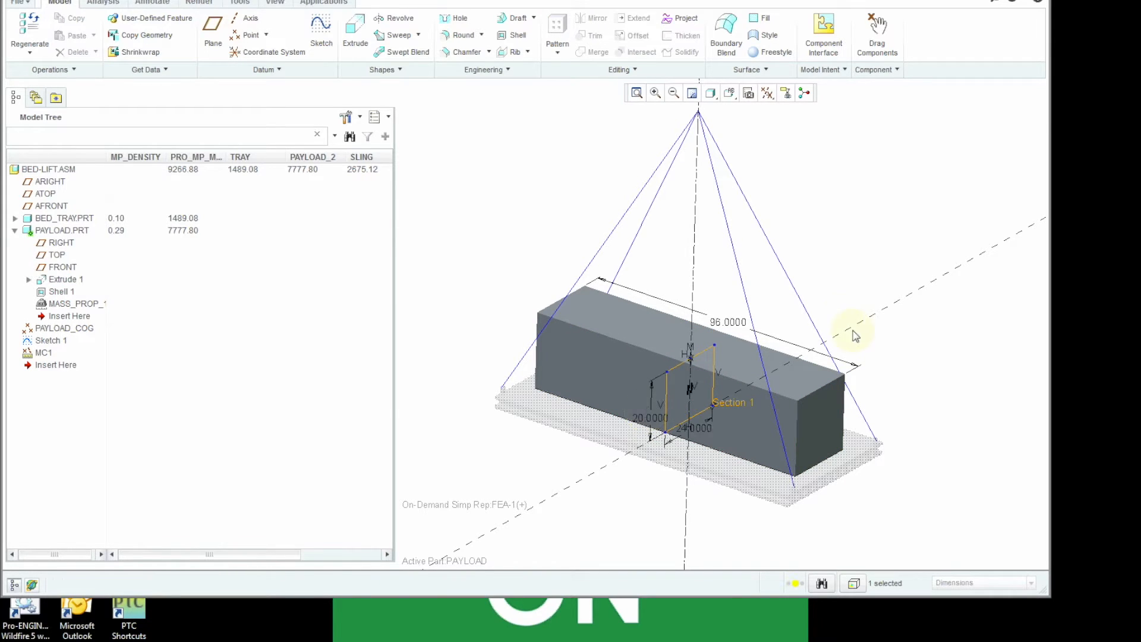
- Set the length of the payload's Extrude 1 to 90 and regenerate the part
double_click(744, 330)
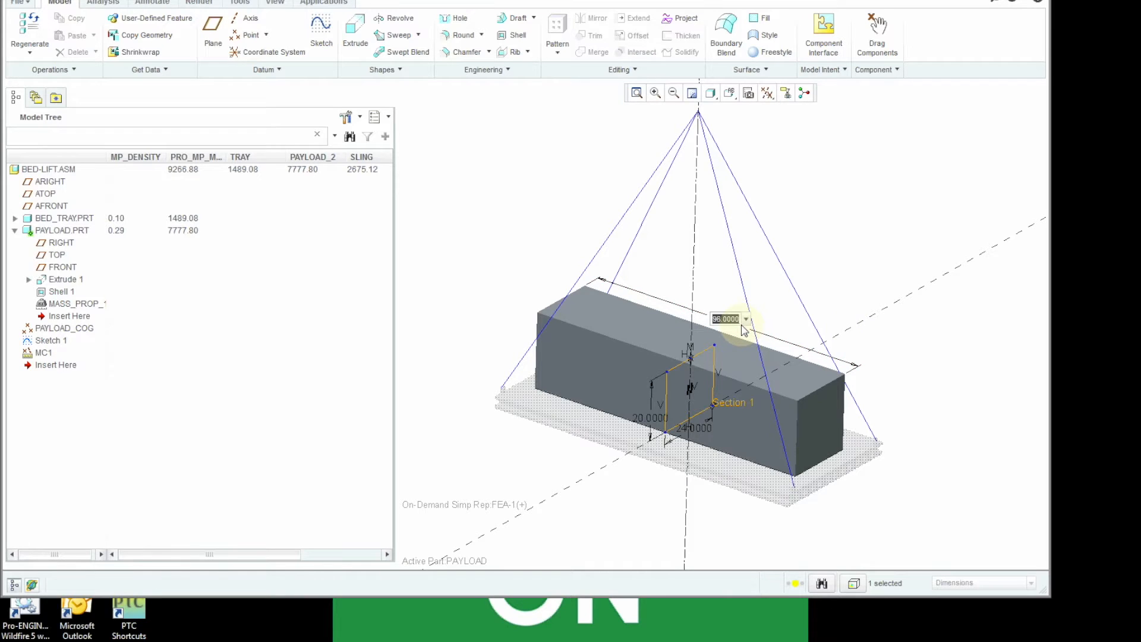
type("90")
key("Return")
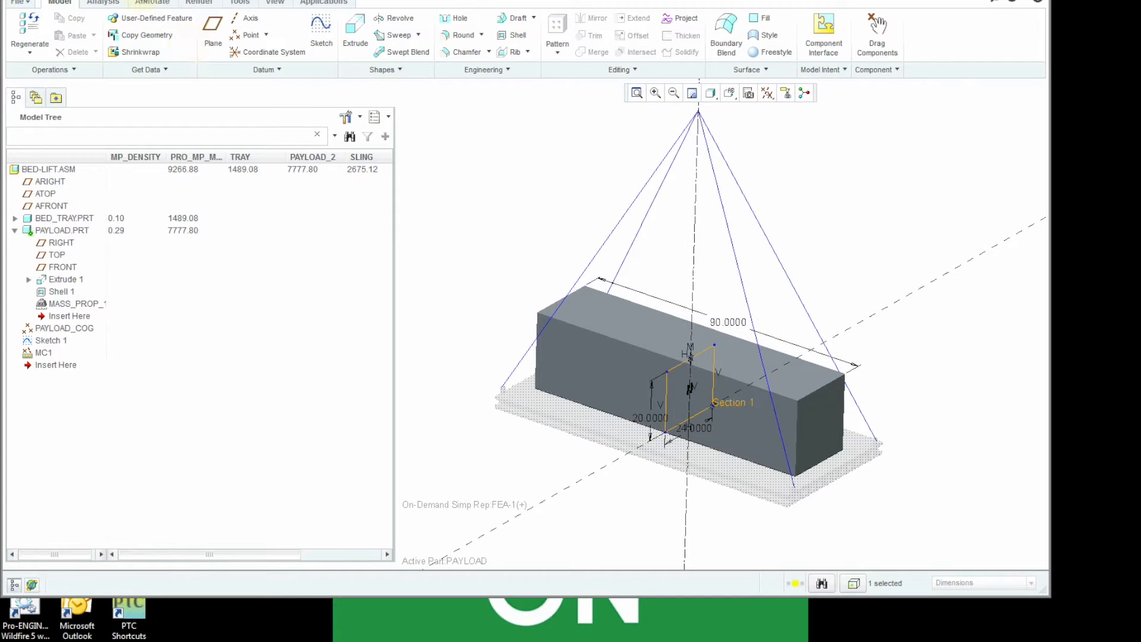
key("ctrl+g")
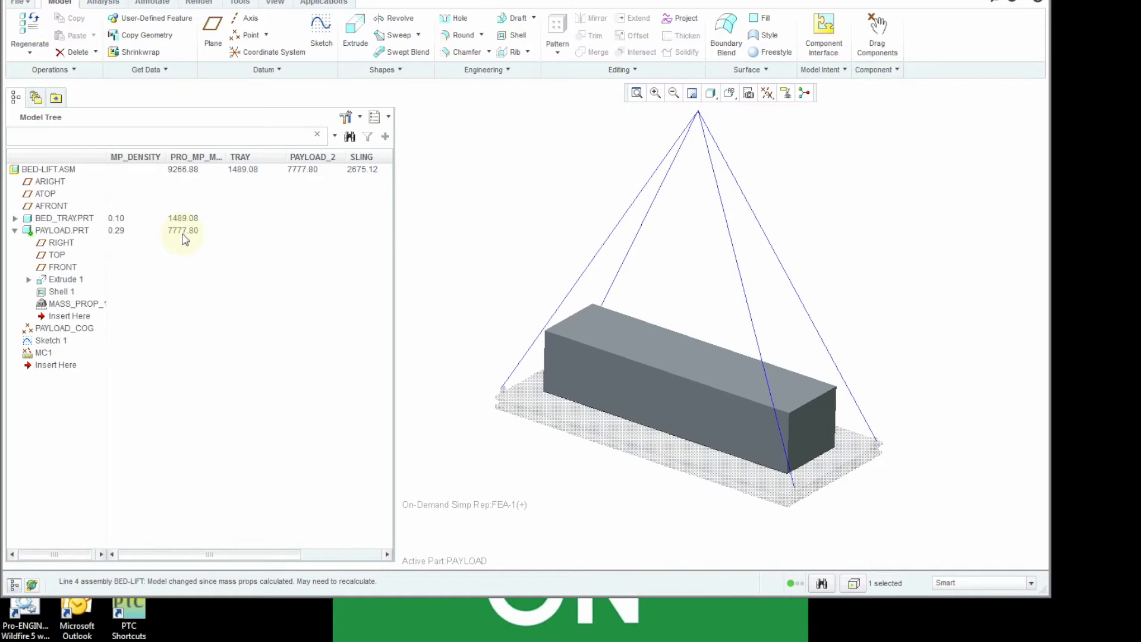
- Reactivate the top-level BED-LIFT assembly and switch it to the Master Rep simplified representation
right_click(54, 171)
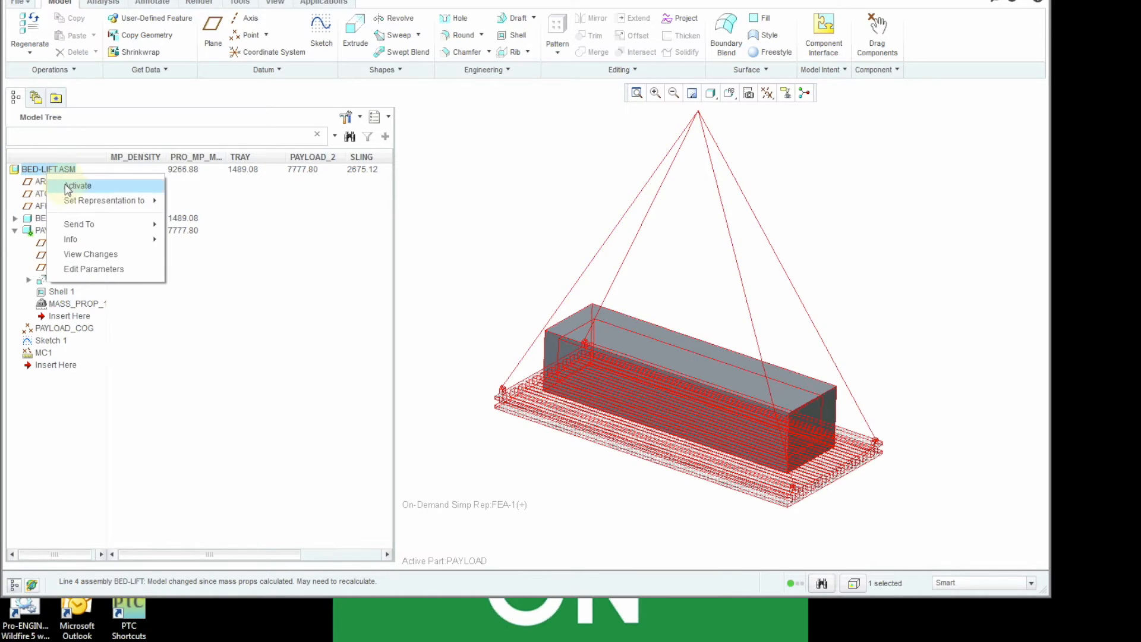
left_click(64, 185)
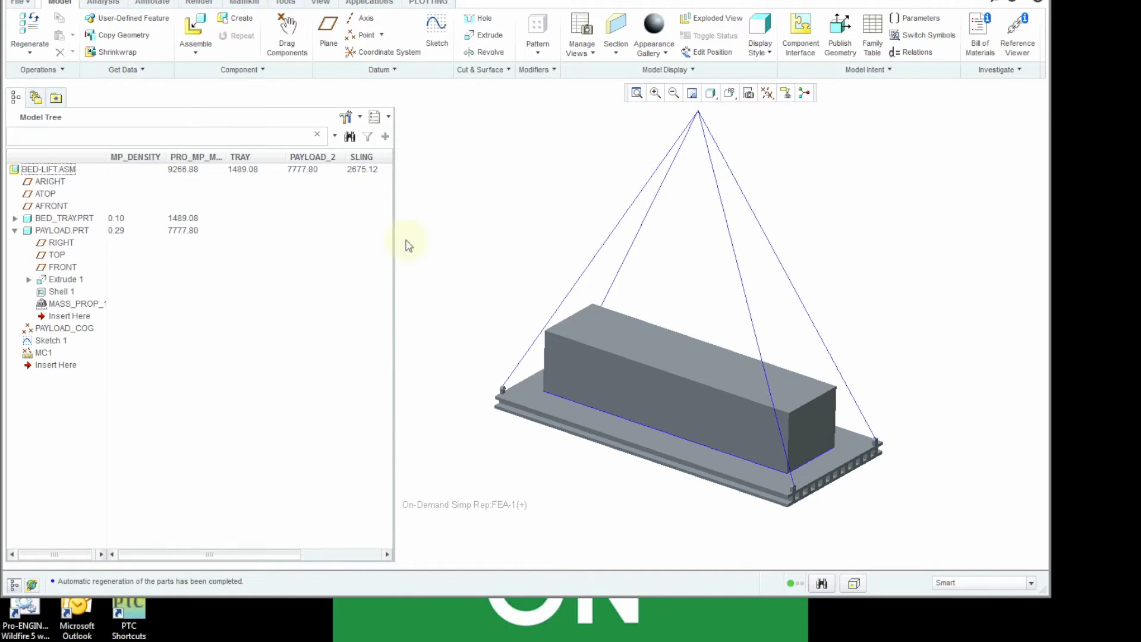
left_click(748, 95)
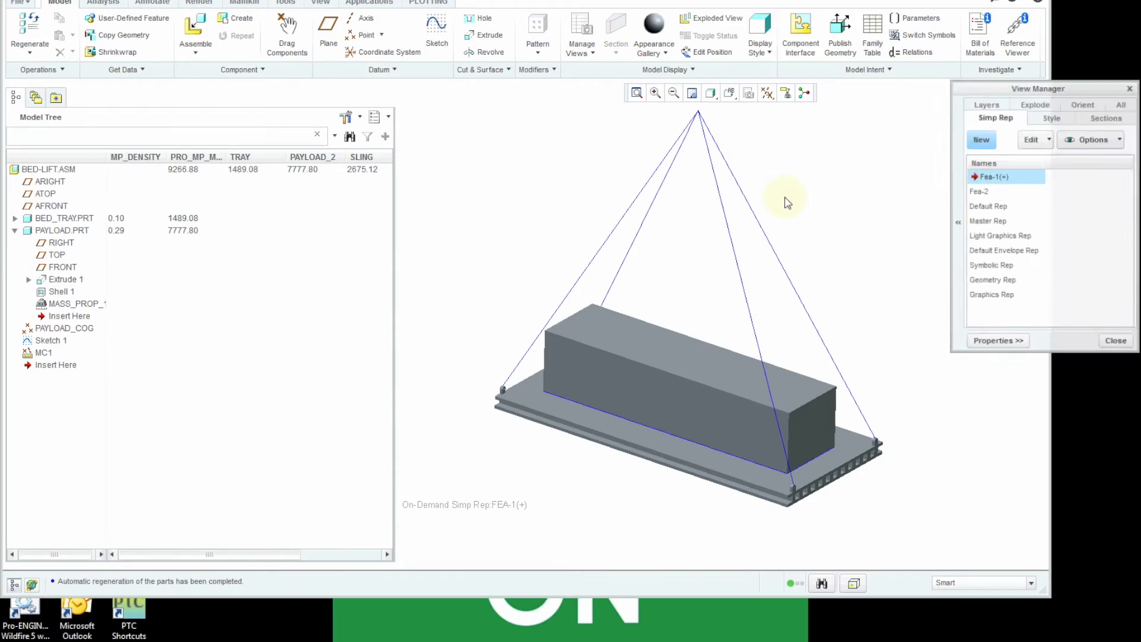
double_click(993, 221)
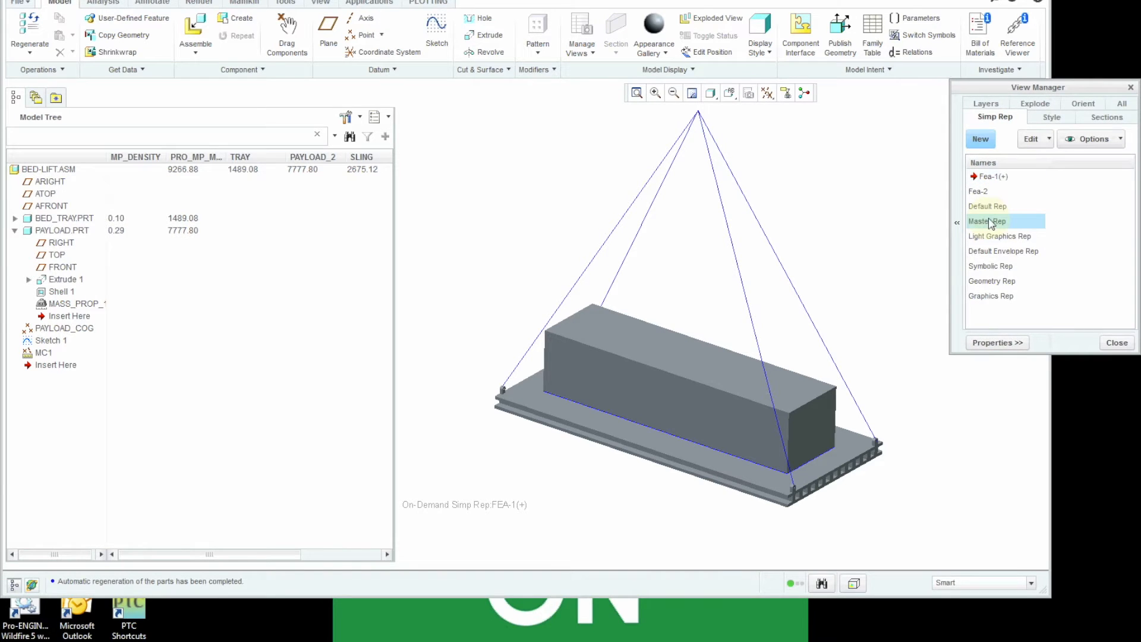
left_click(1117, 343)
- Recalculate the assembly's mass properties with a generated report, accept them, and regenerate the assembly to update its mass and sling parameters
left_click(19, 2)
mouse_move(33, 209)
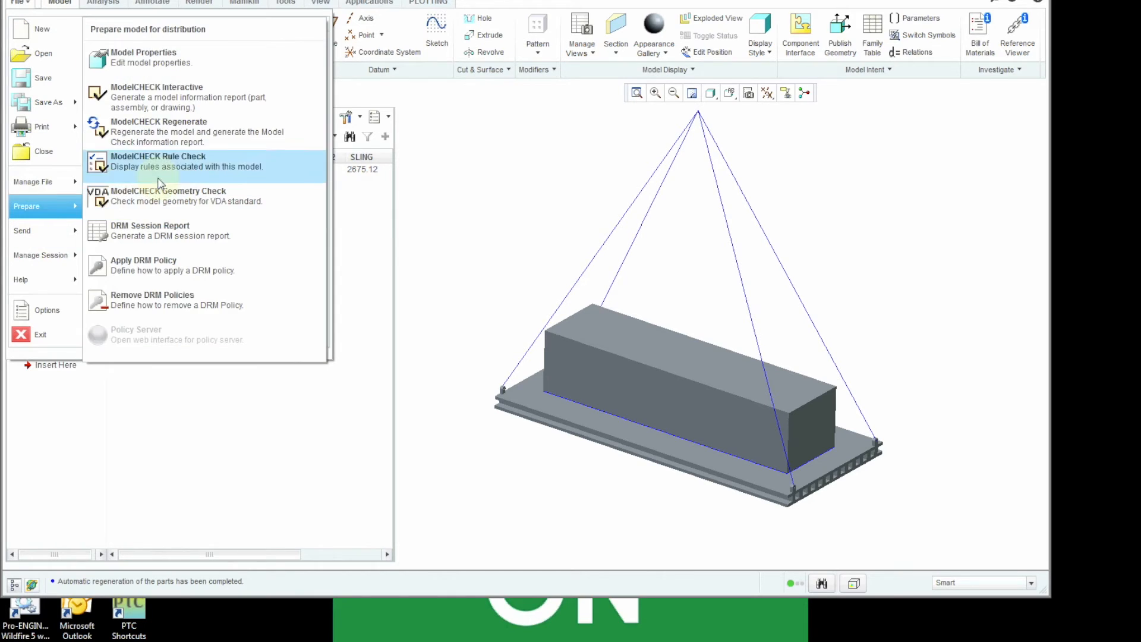
left_click(166, 63)
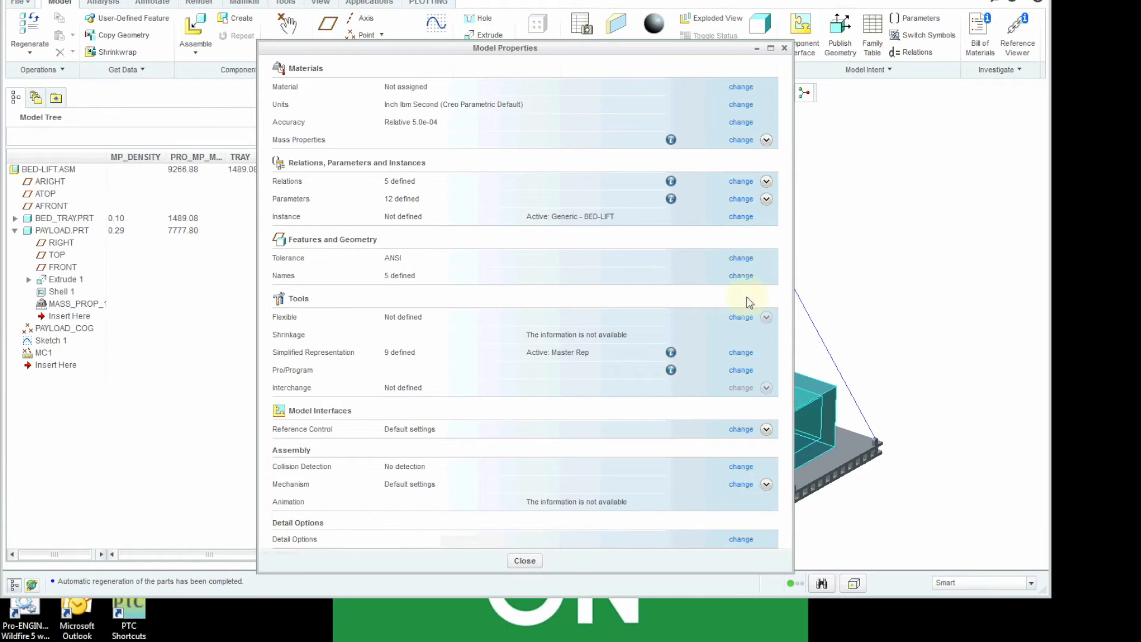
left_click(741, 139)
left_click(928, 577)
left_click(997, 577)
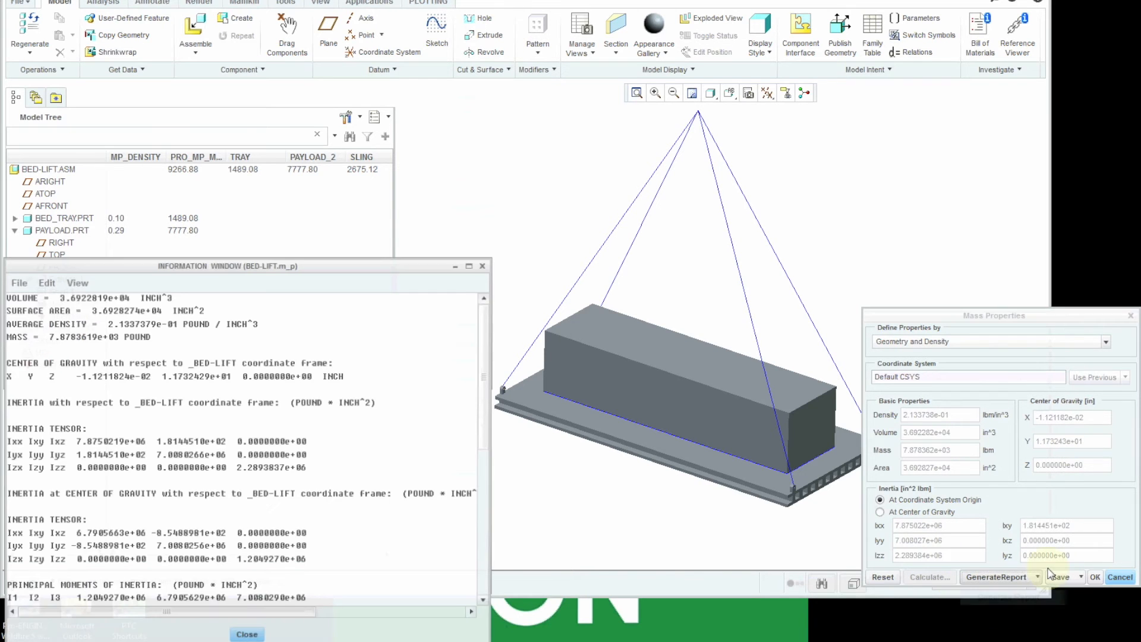
left_click(246, 637)
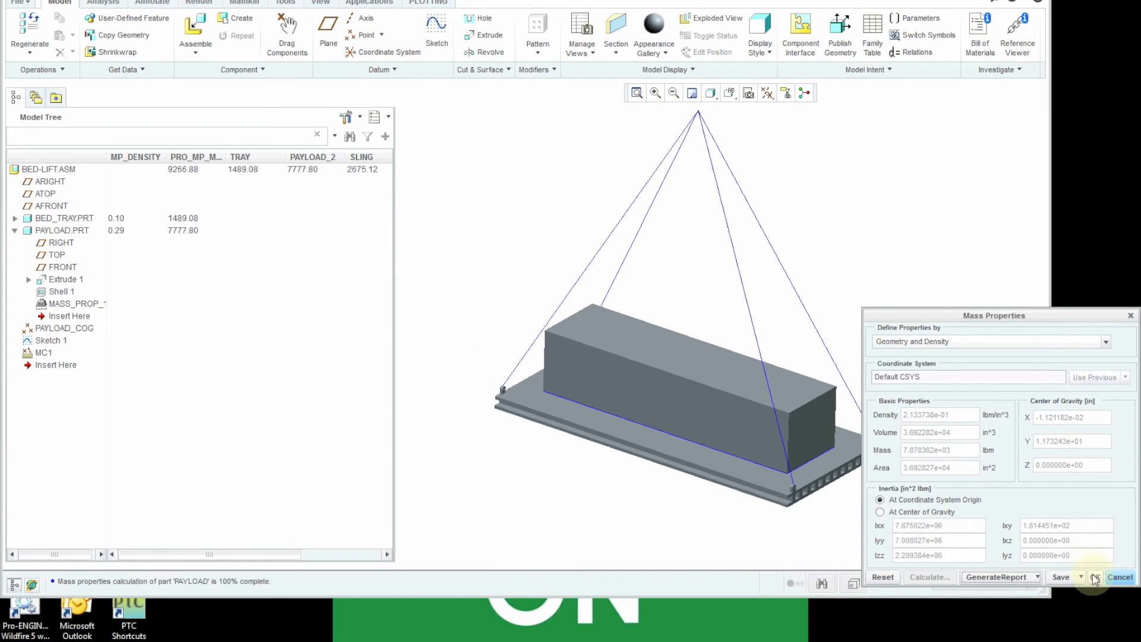
left_click(1095, 577)
left_click(524, 560)
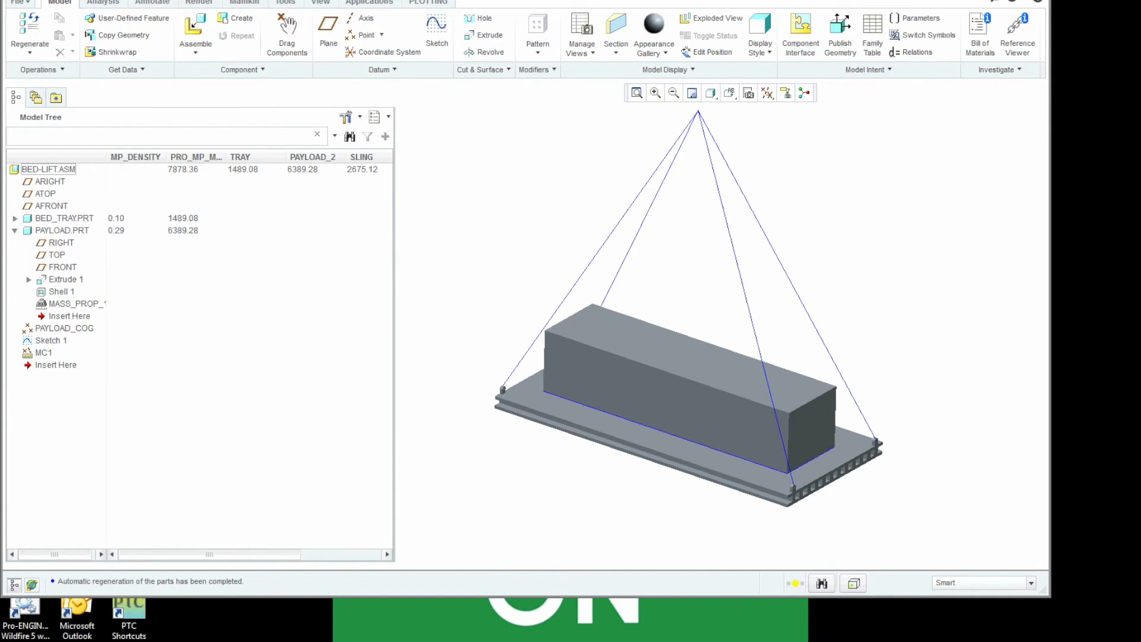
key("ctrl+g")
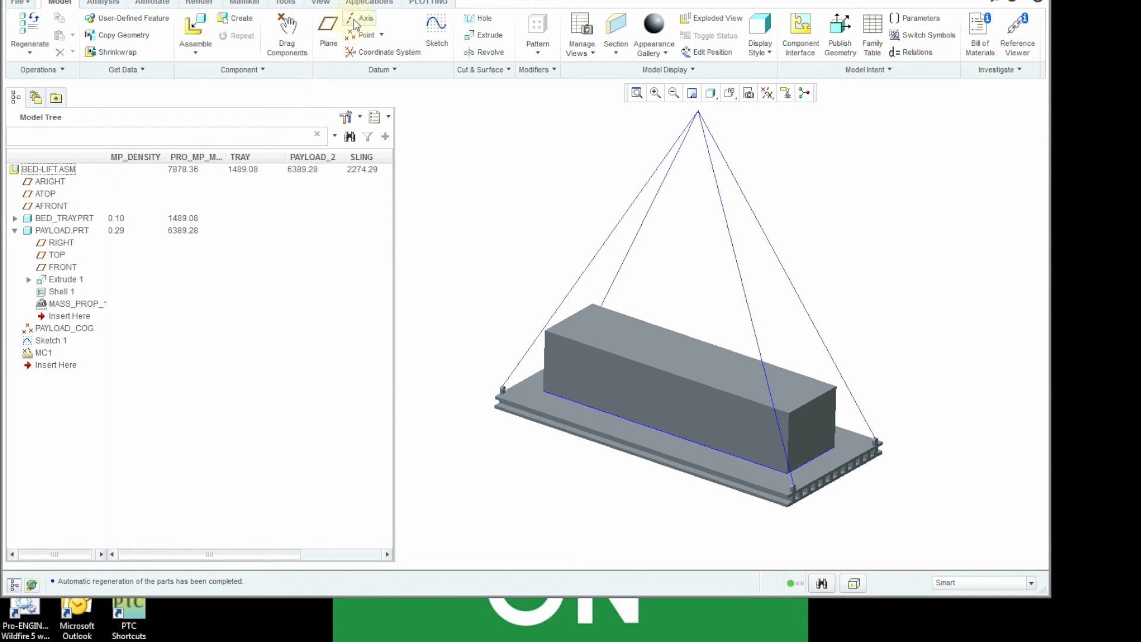
- Switch the assembly from Master Rep to the Fea-1 simplified representation
left_click(748, 95)
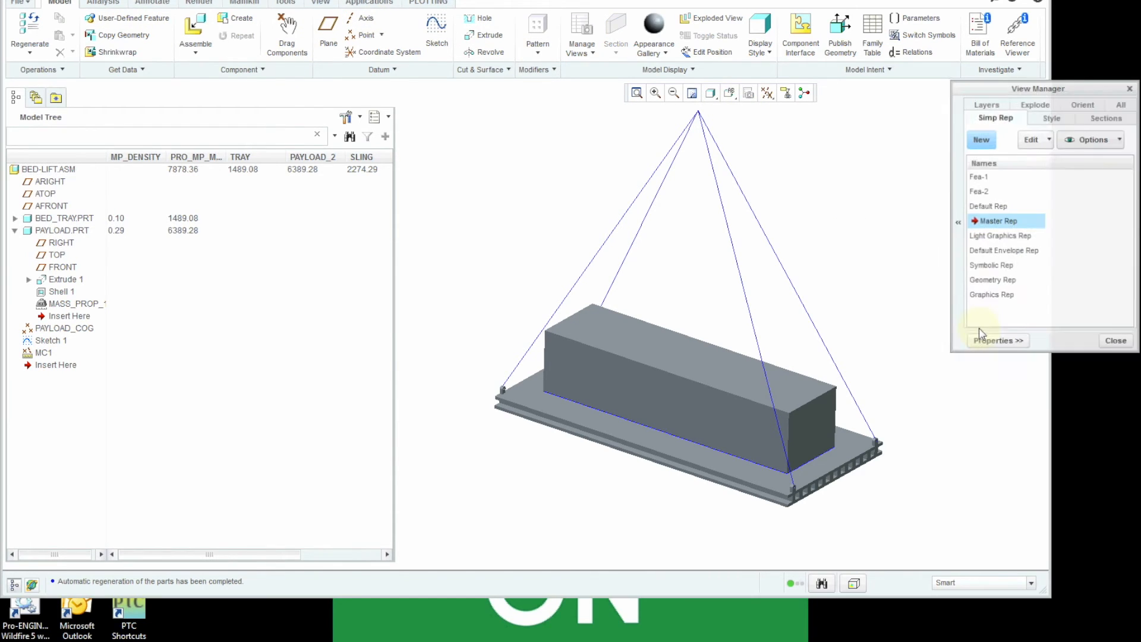
left_click(997, 178)
double_click(998, 178)
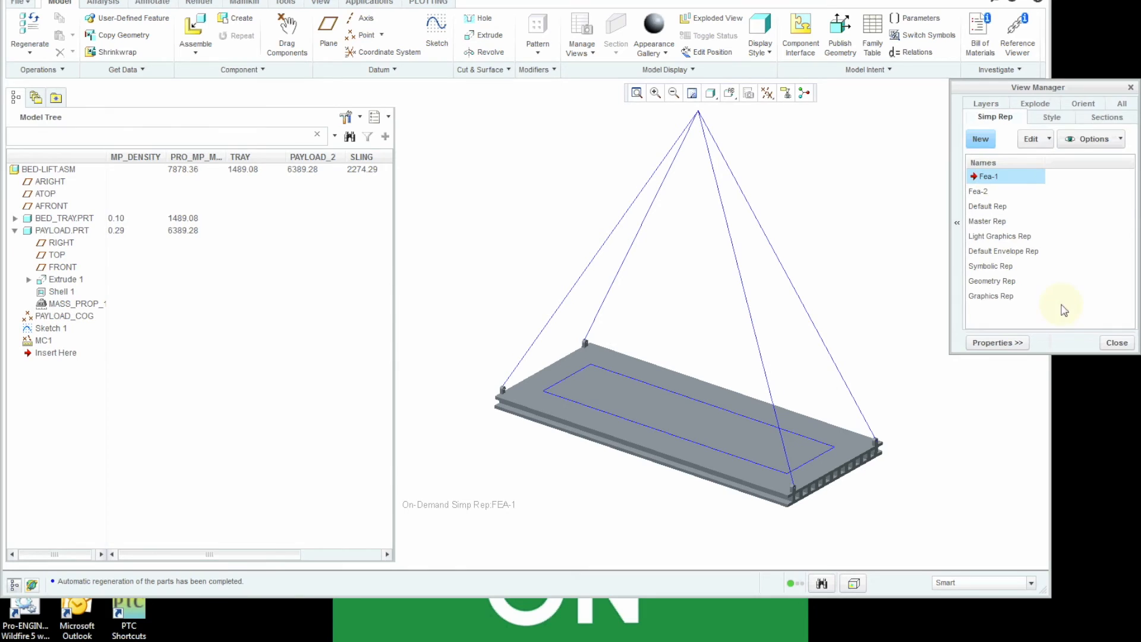
left_click(1116, 343)
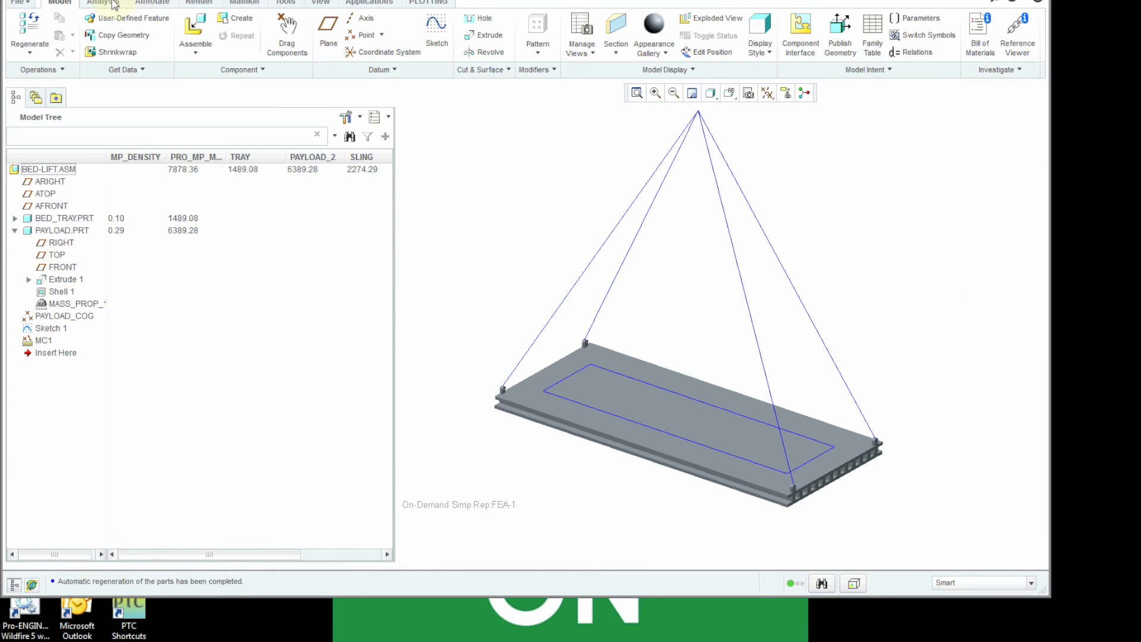
- Enter Simulate, check the mass value that PAYLOAD_2 supplies to the Mass1 idealization, and exit Simulate
left_click(368, 5)
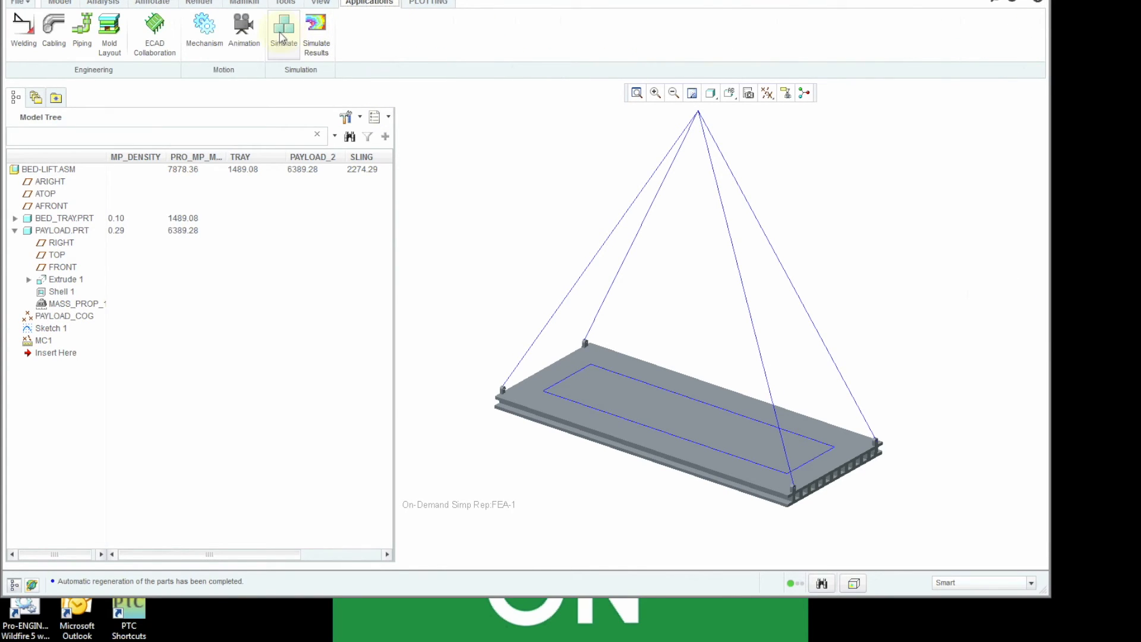
left_click(283, 28)
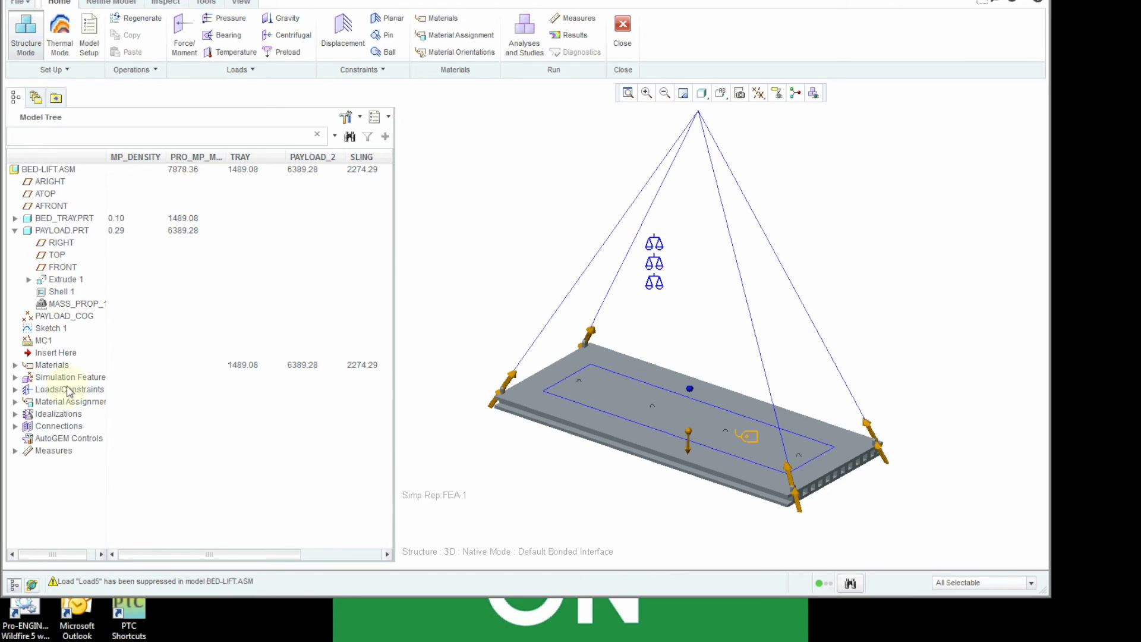
left_click(15, 413)
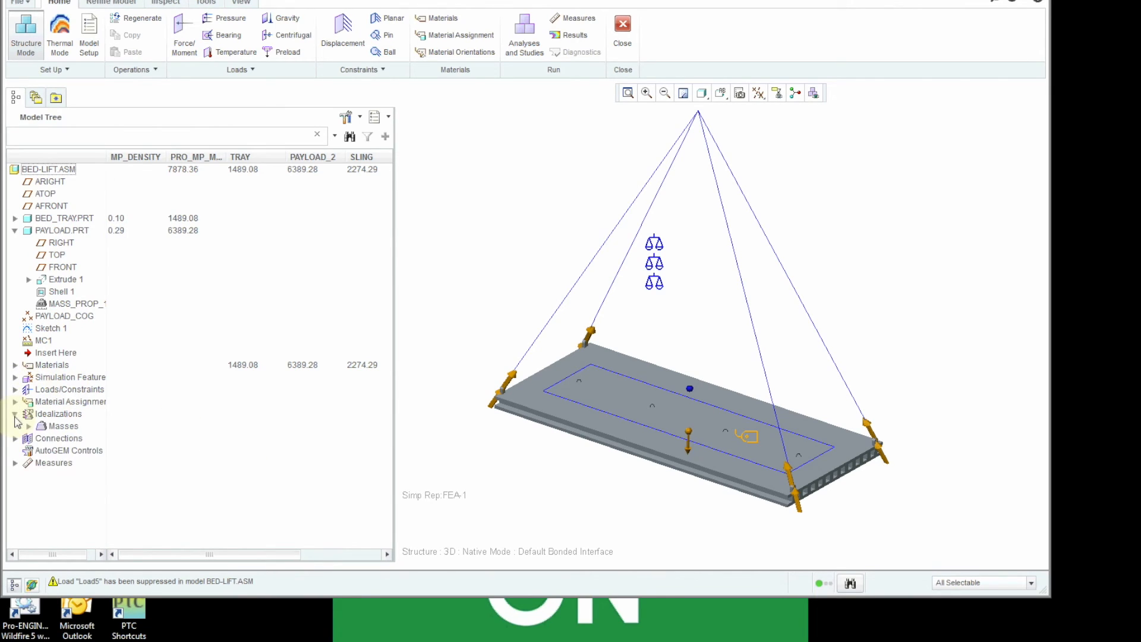
left_click(28, 426)
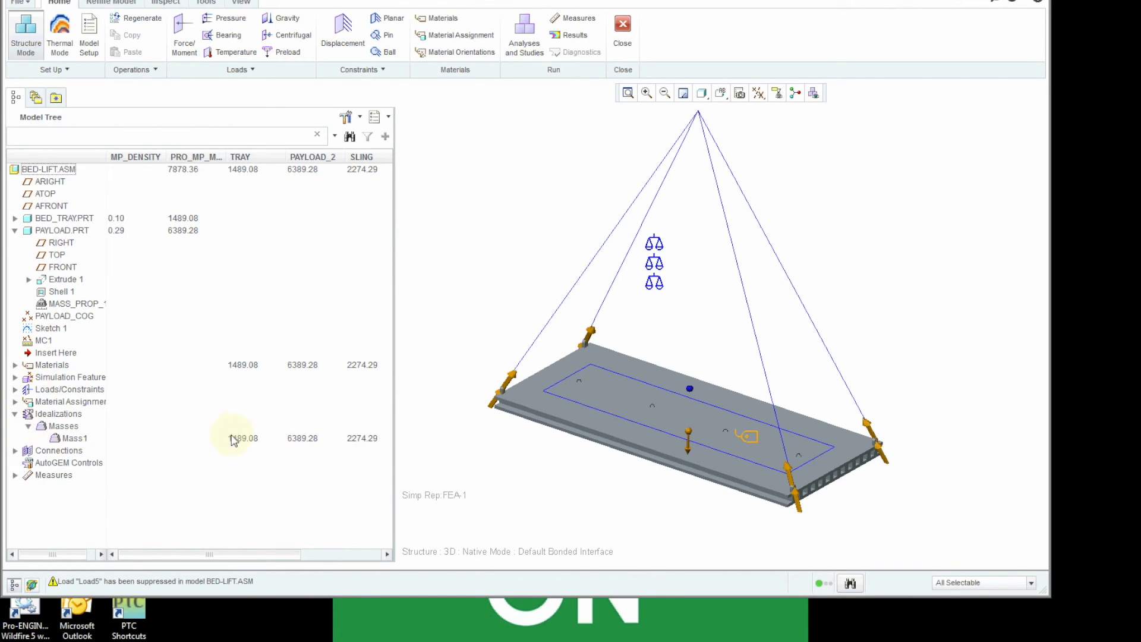
right_click(71, 442)
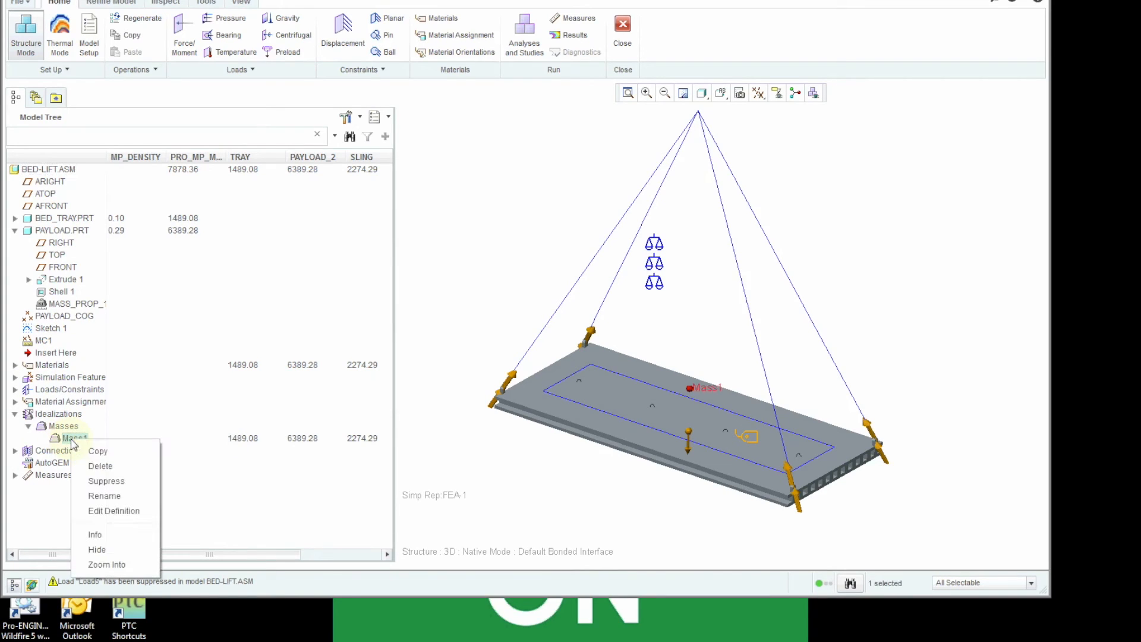
left_click(108, 510)
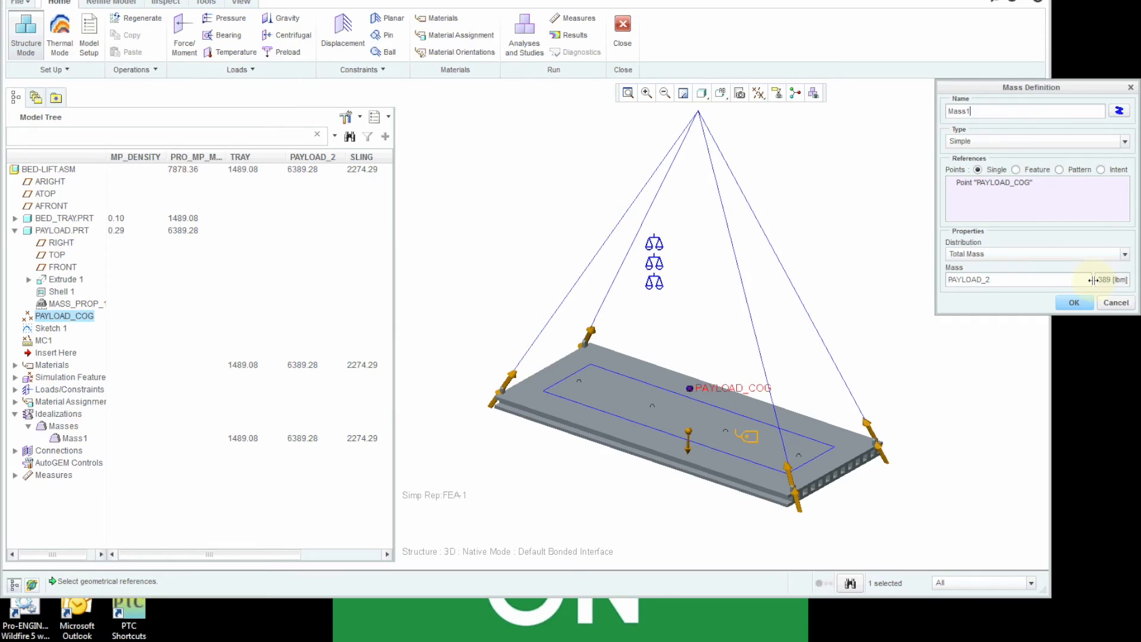
left_click_drag(1094, 280, 1070, 280)
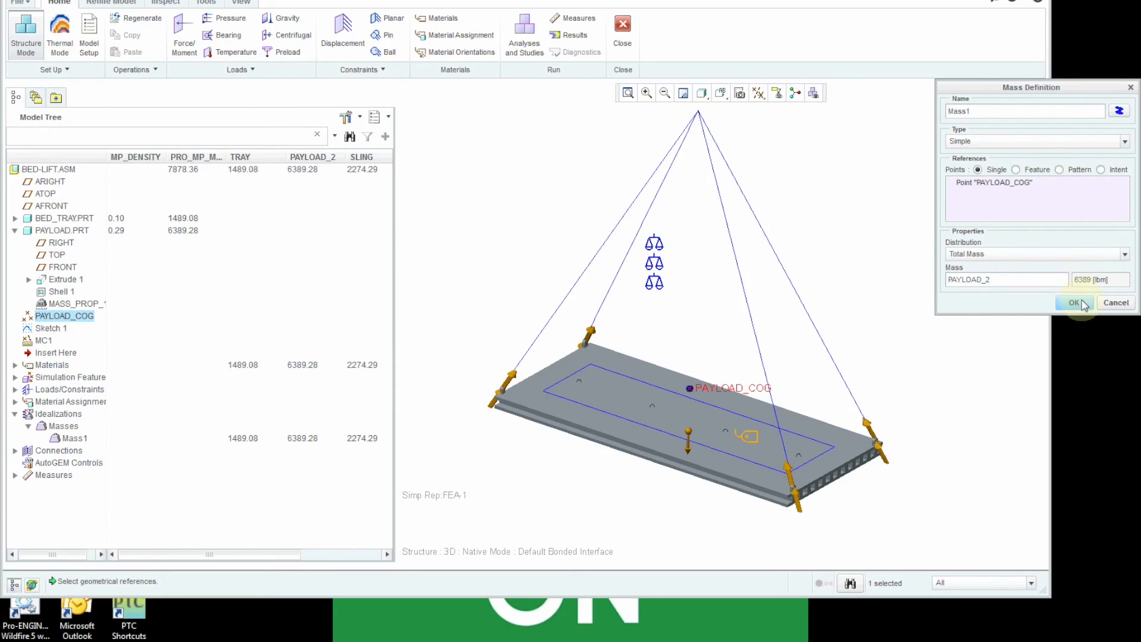
left_click(1075, 303)
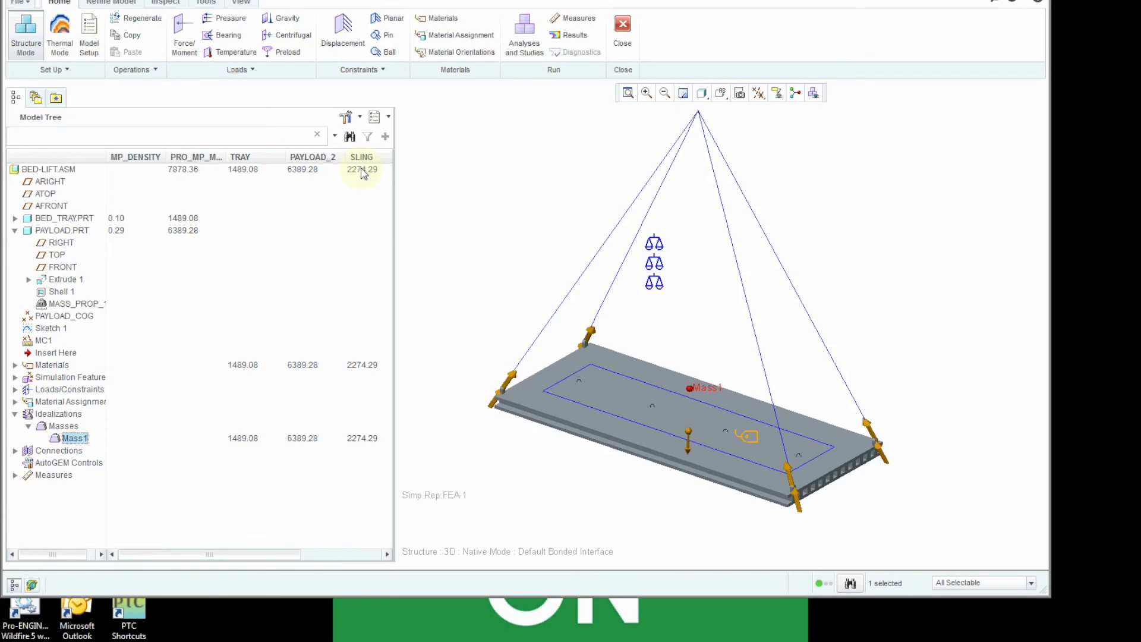
left_click(498, 340)
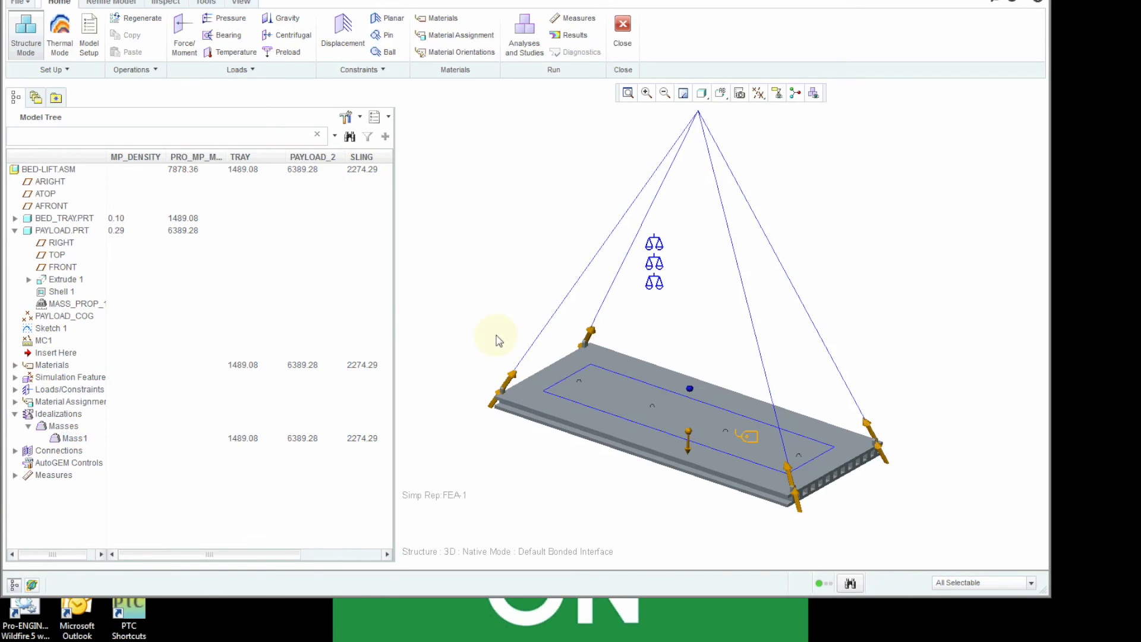
left_click(621, 33)
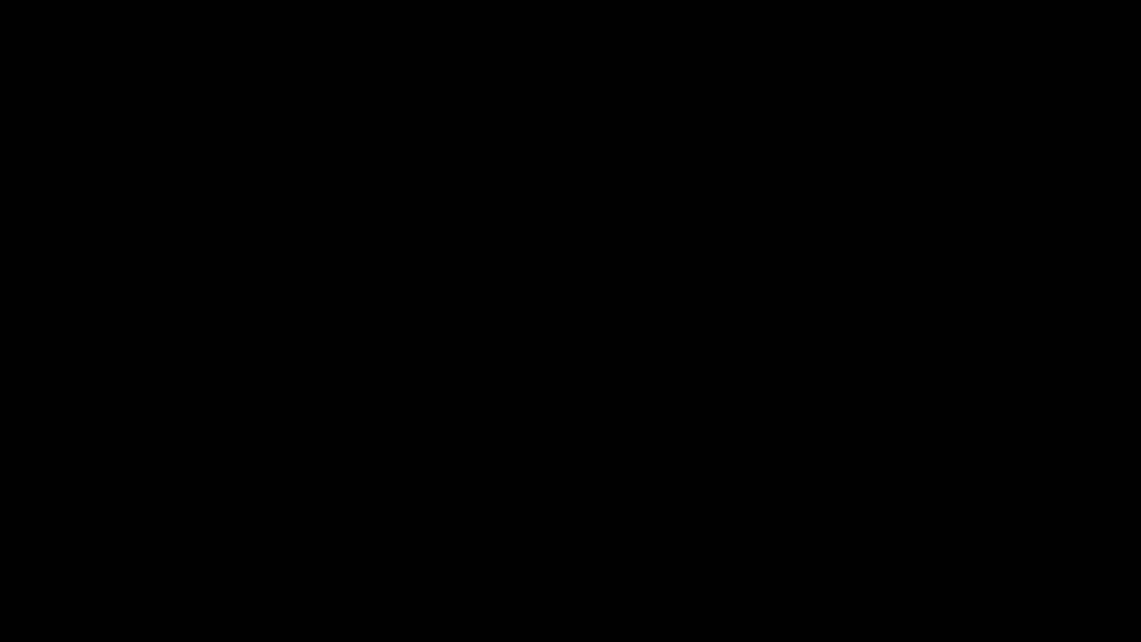